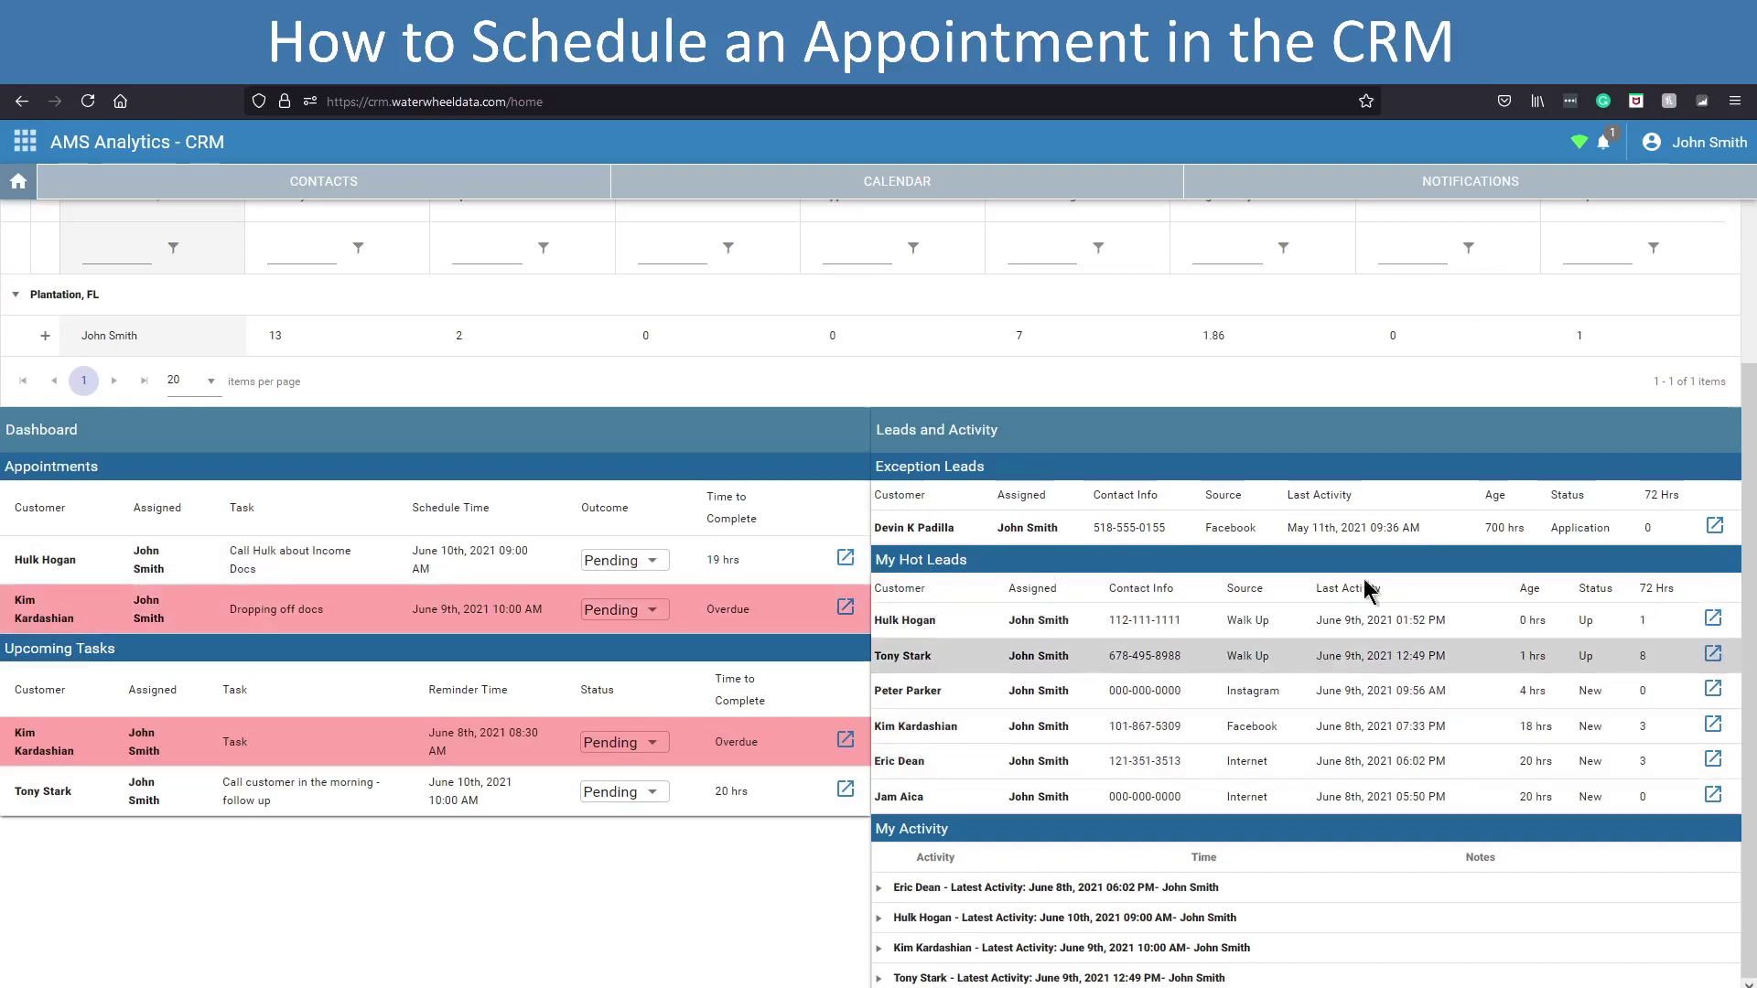
- Open the second contact under My Hot Leads and bring up its appointment scheduler at the middle of the page
left_click(931, 668)
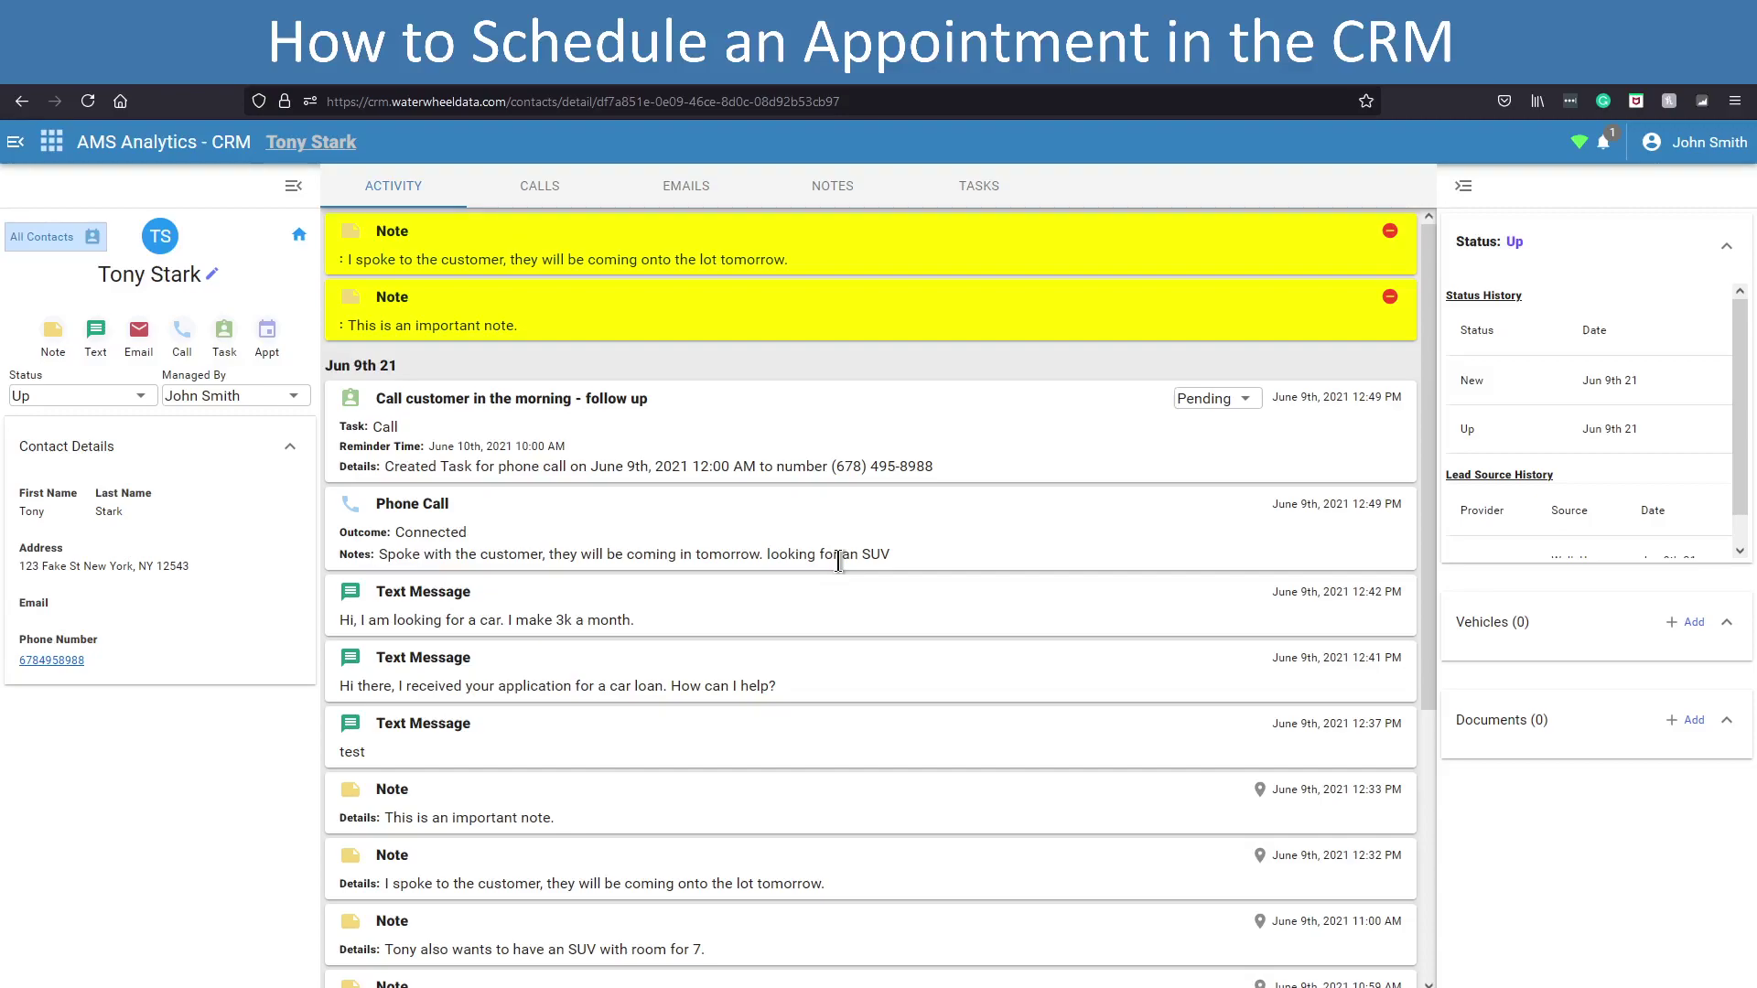
left_click(267, 333)
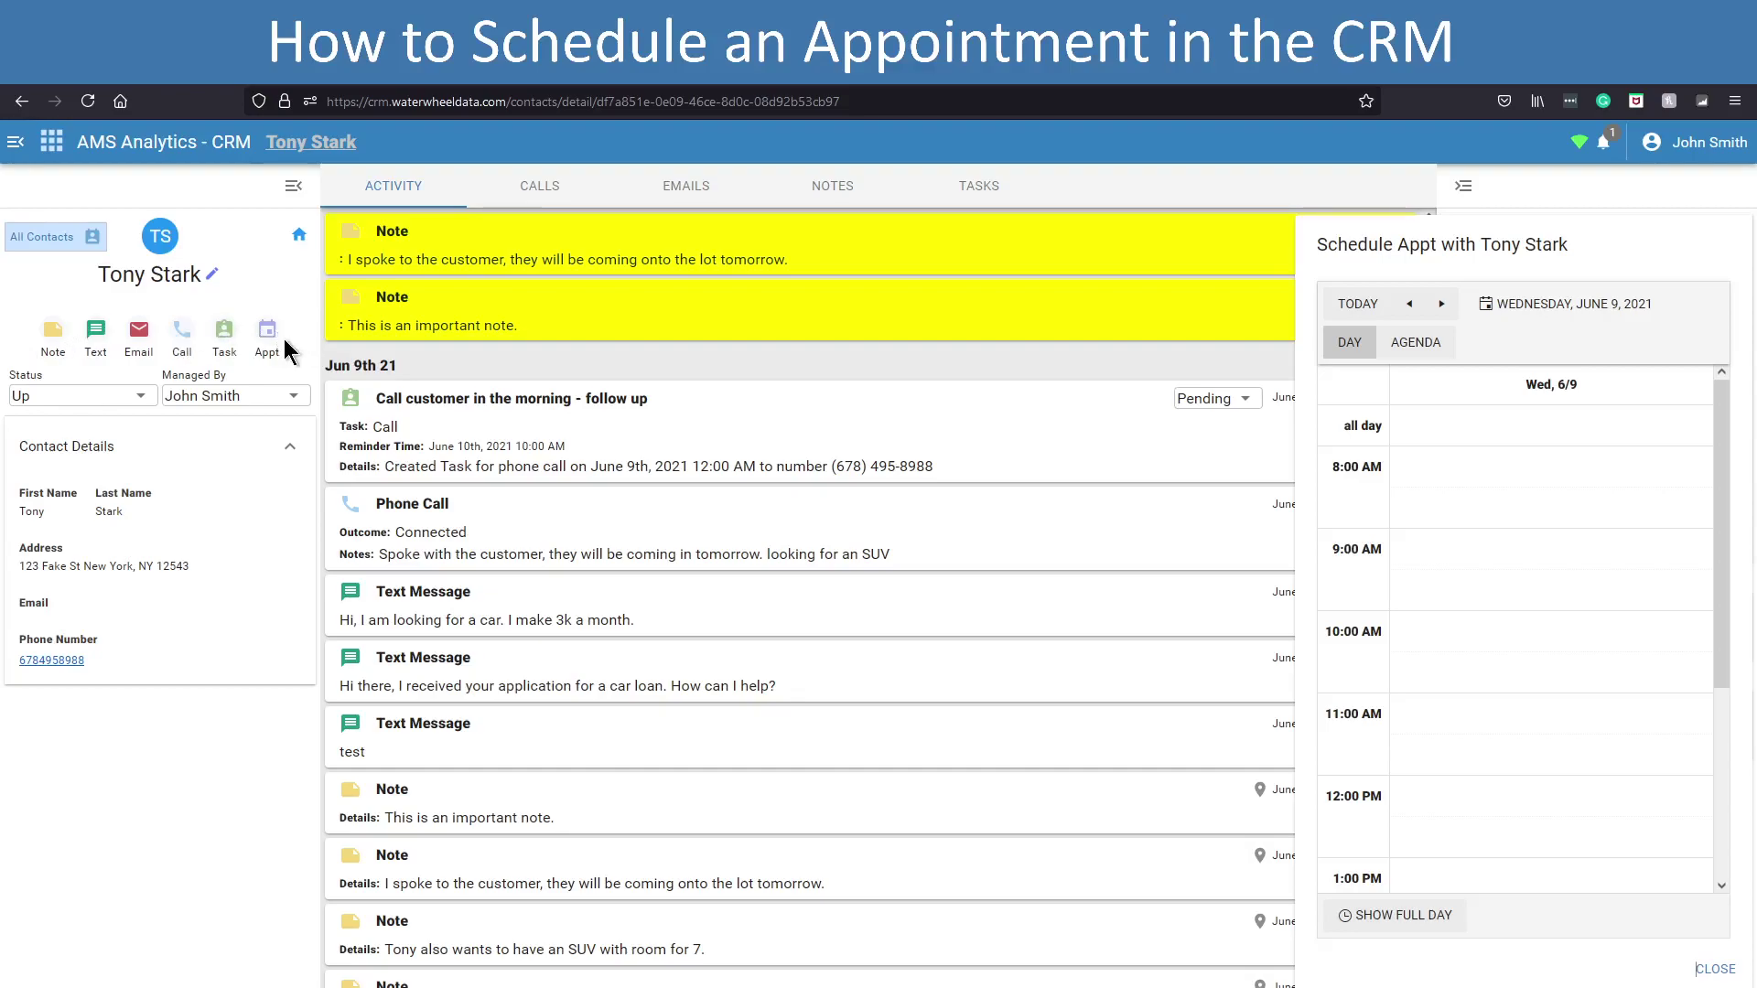
left_click_drag(1561, 247, 668, 273)
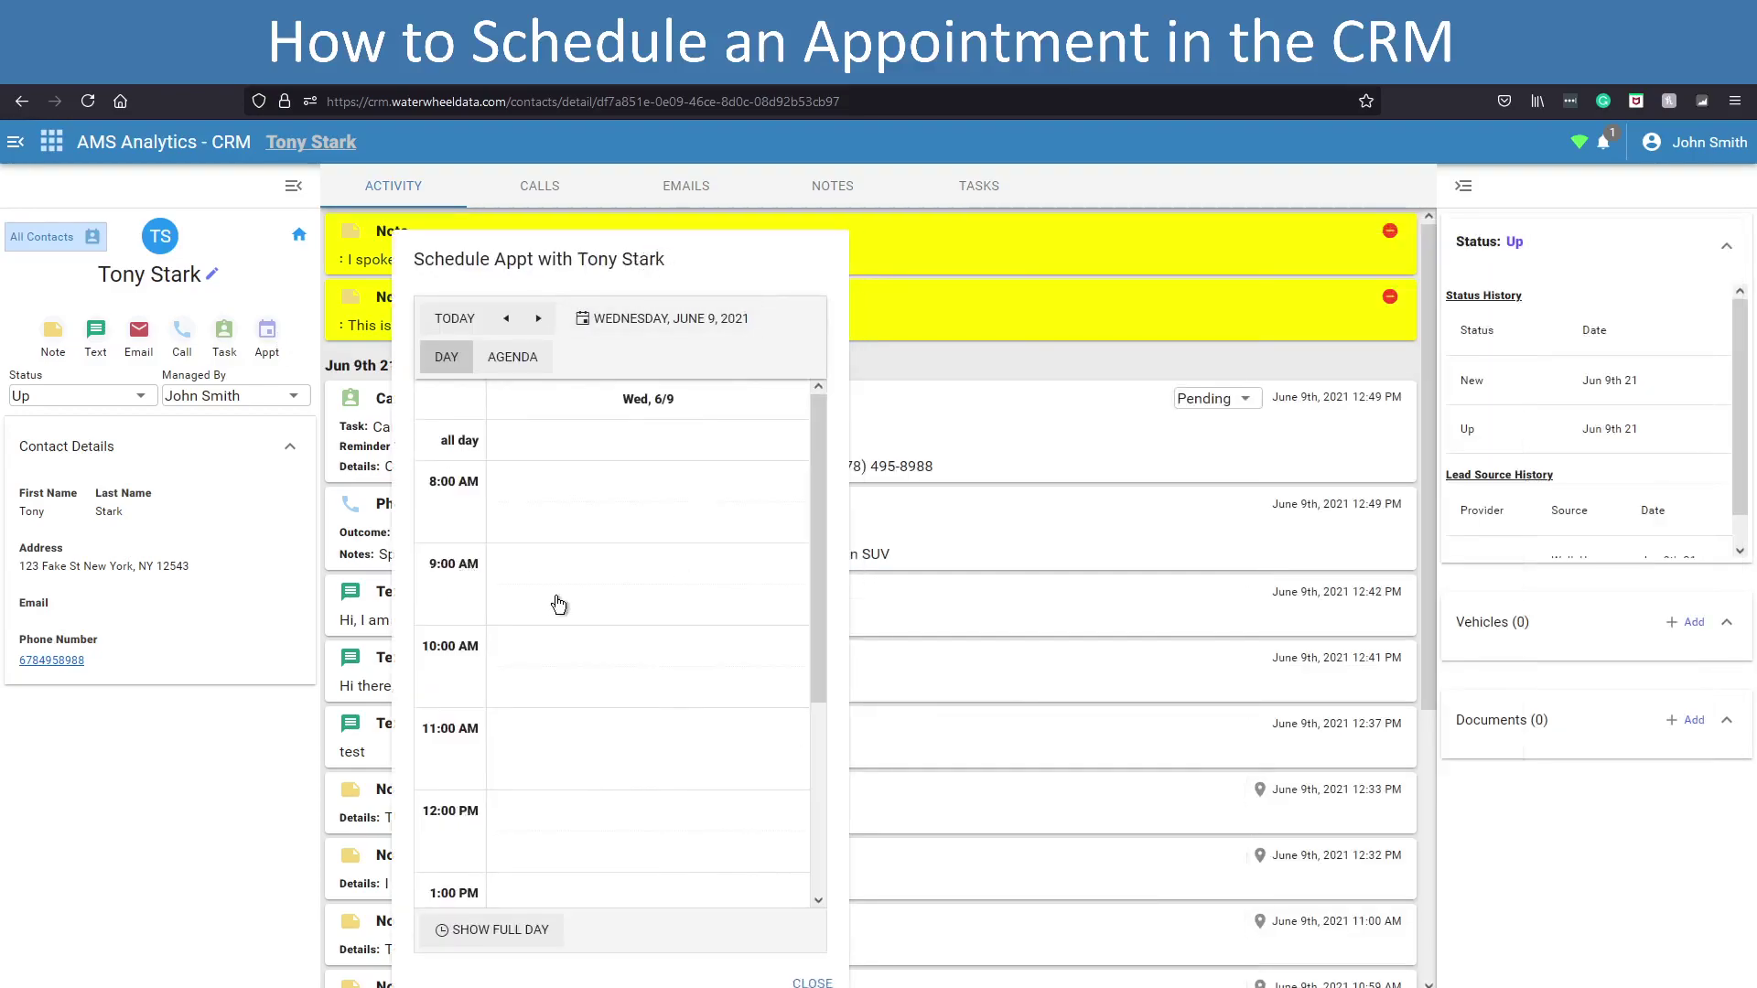
- Look through the scheduler's time slots in both the business-hours view and the full-day view
left_click_drag(809, 465, 818, 645)
left_click_drag(818, 802, 818, 828)
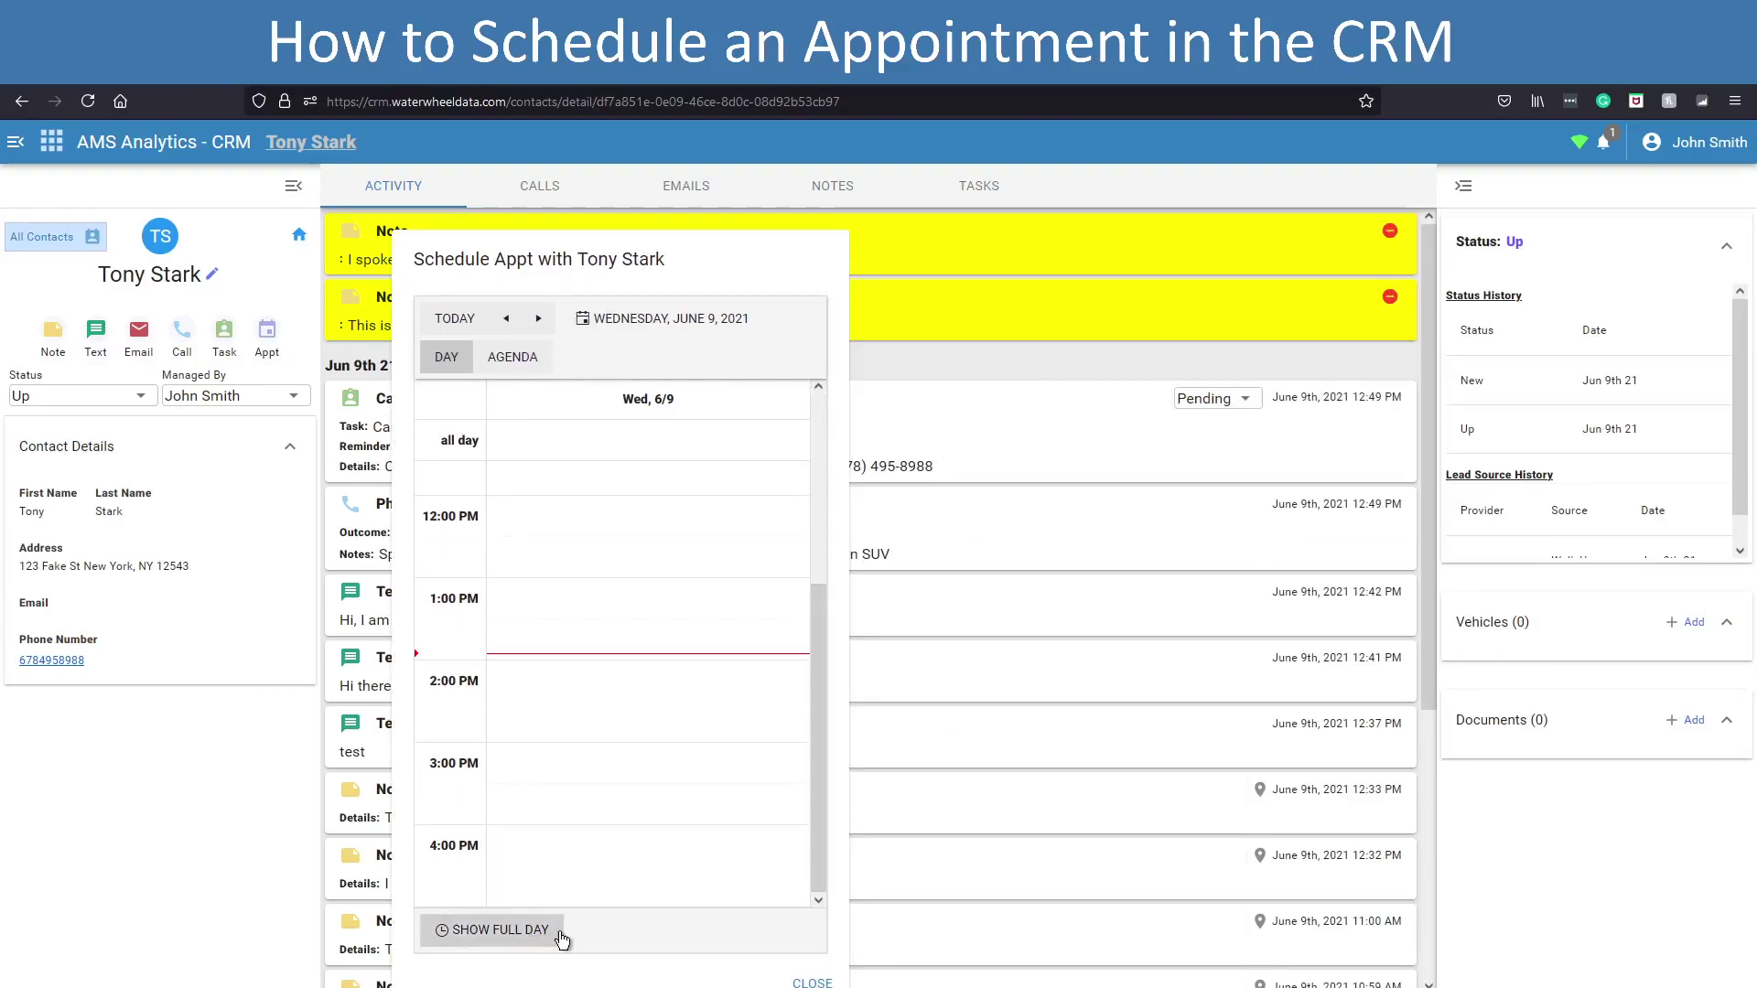
left_click(569, 940)
left_click_drag(817, 732, 802, 905)
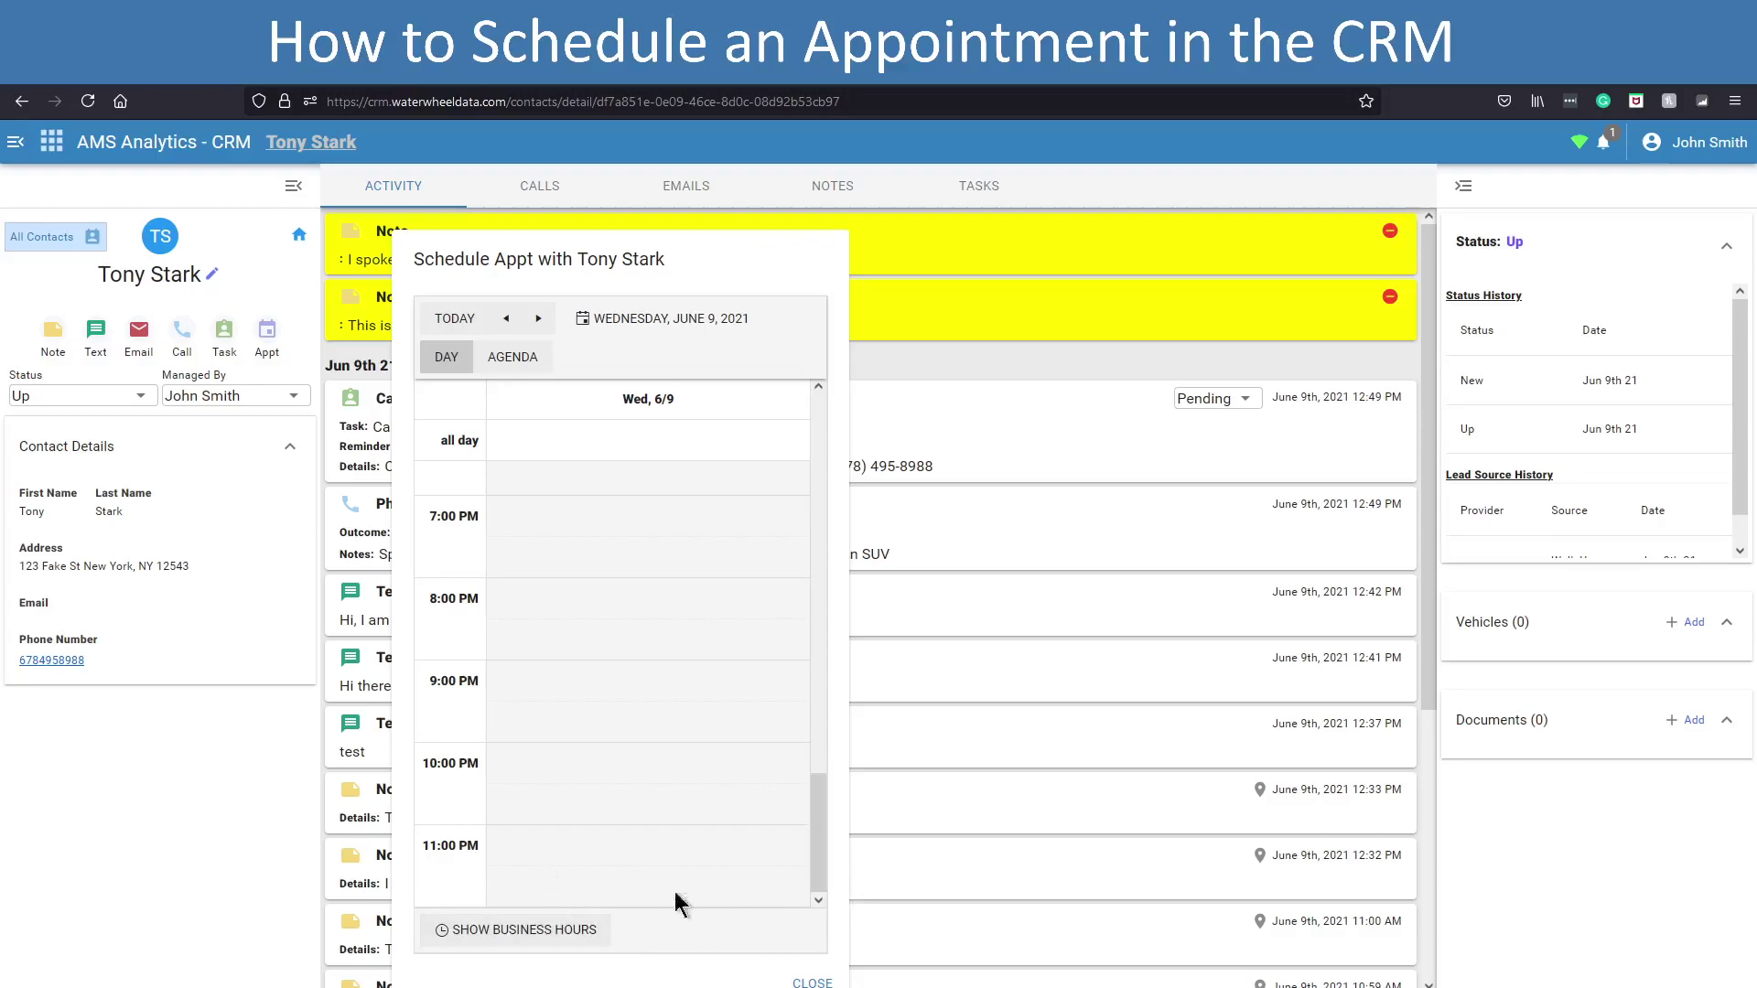
left_click(568, 942)
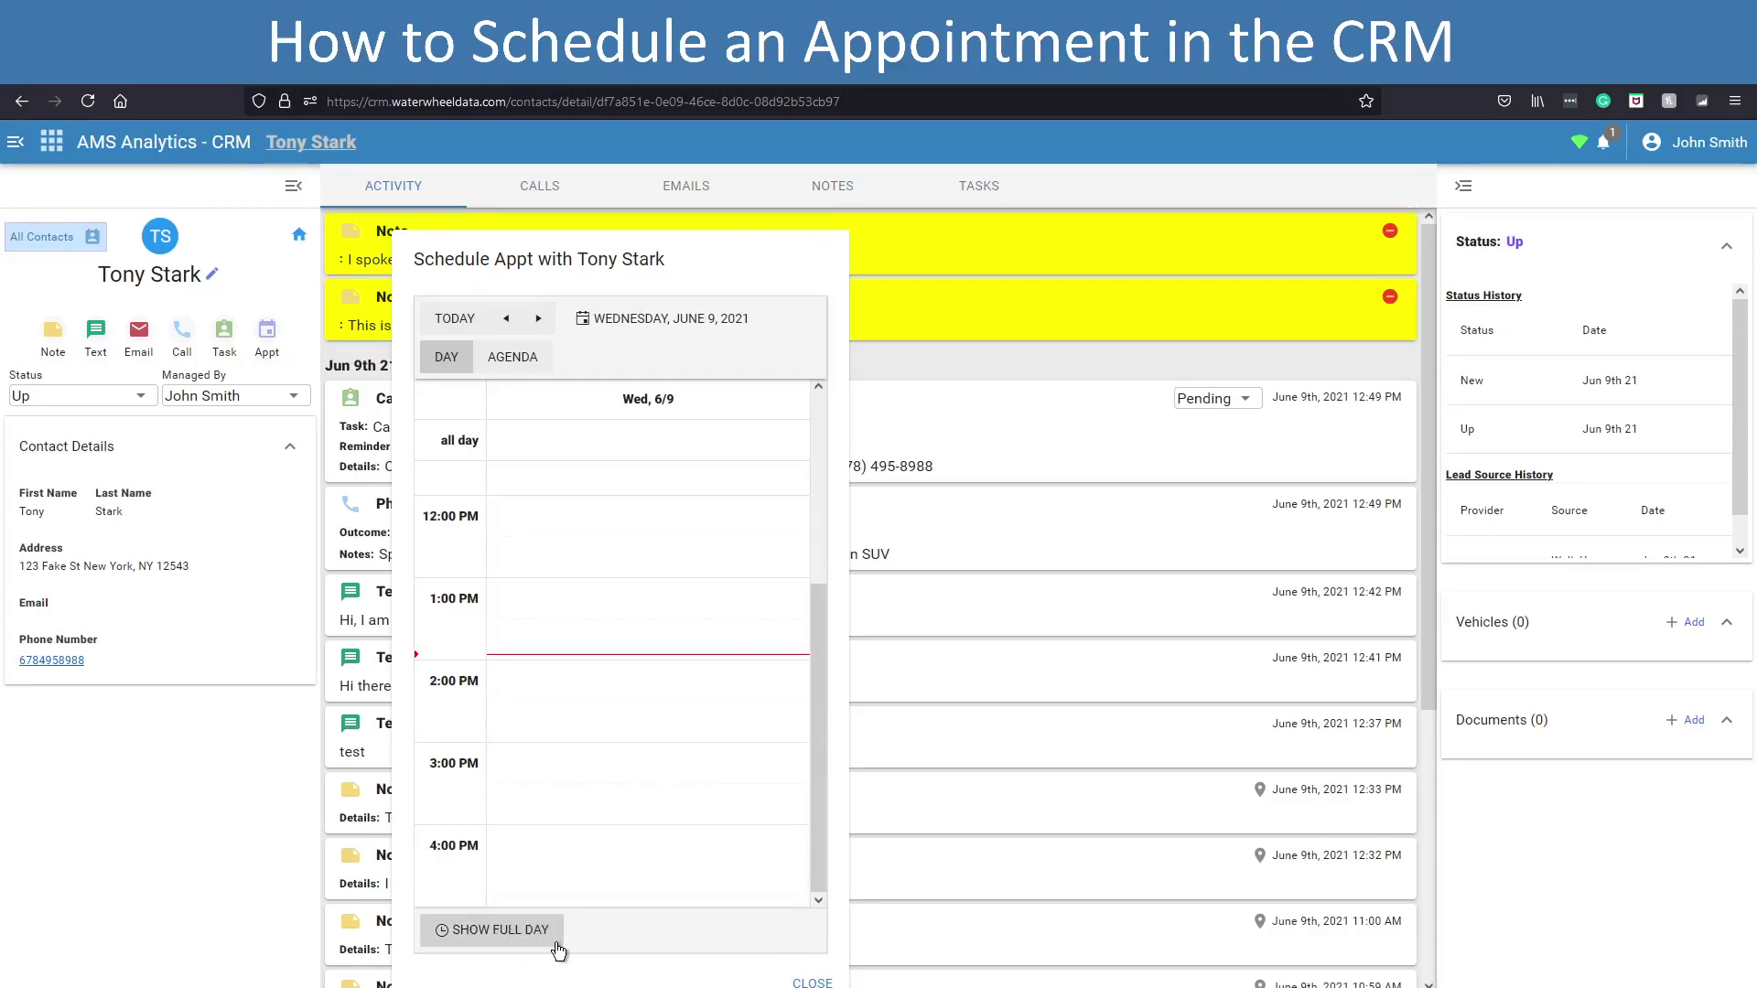
left_click_drag(819, 777, 821, 535)
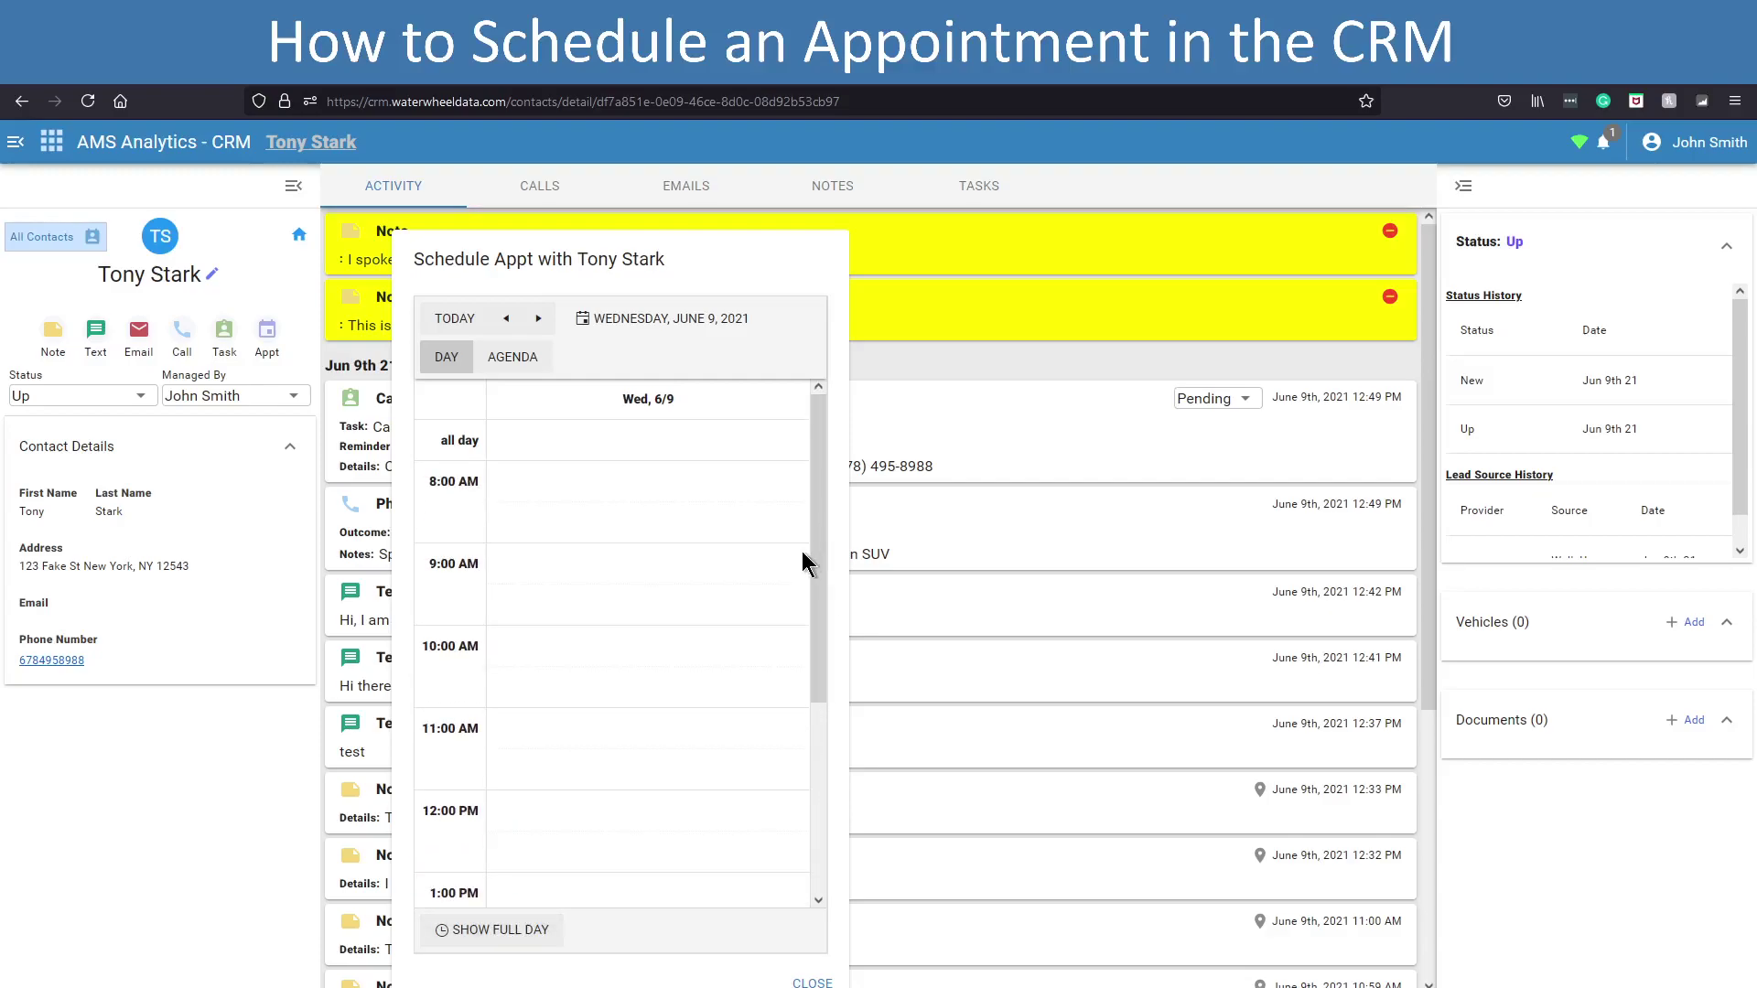
left_click_drag(693, 274, 957, 482)
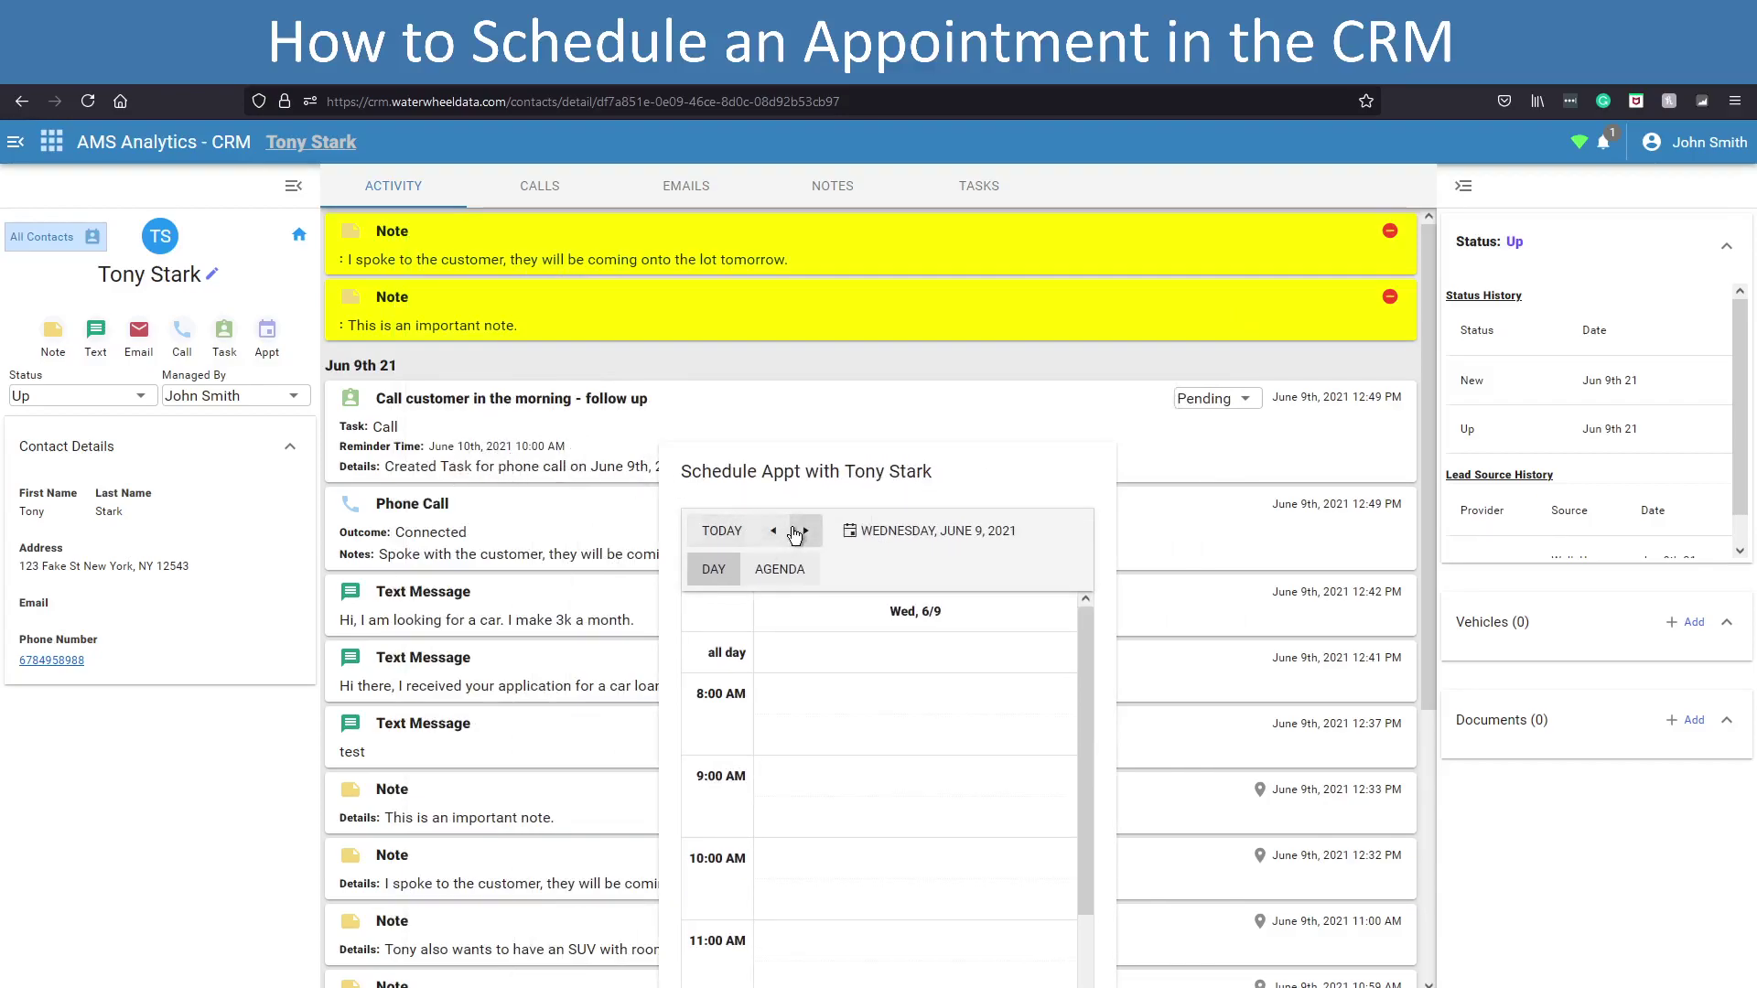
- Start a new event at 1:00 PM on Thursday, June 10, 2021, and move the scheduler clear of the event form
left_click(795, 533)
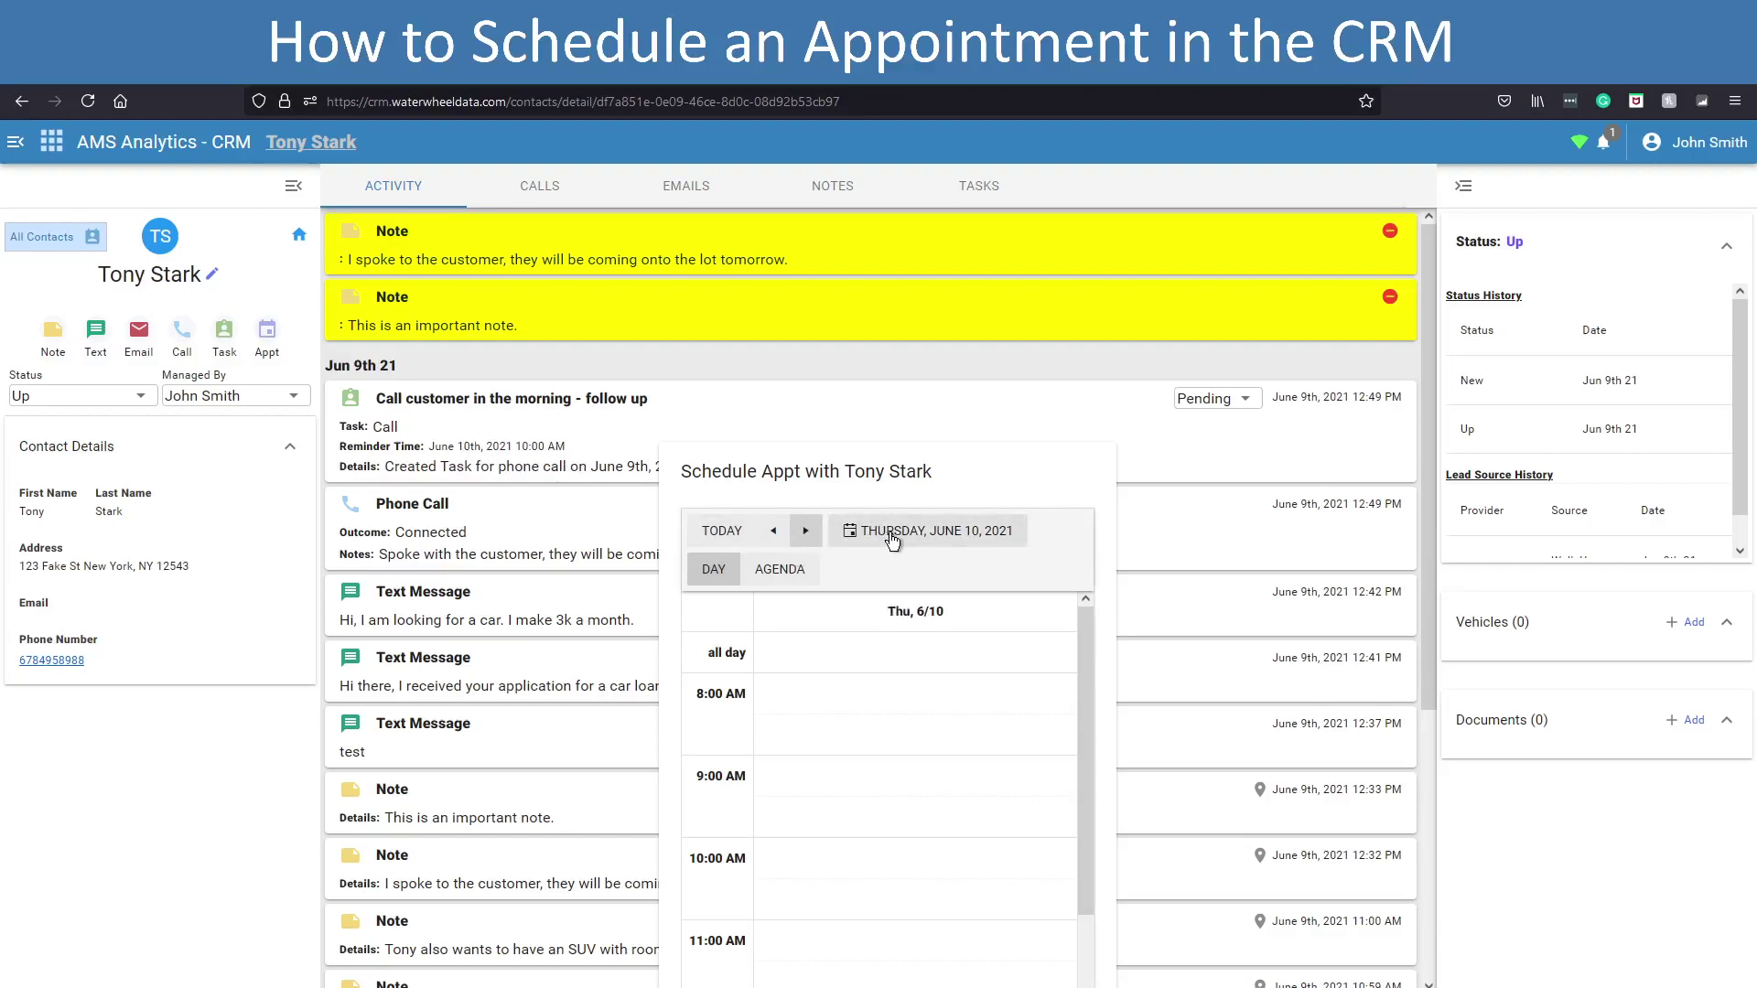
left_click(924, 530)
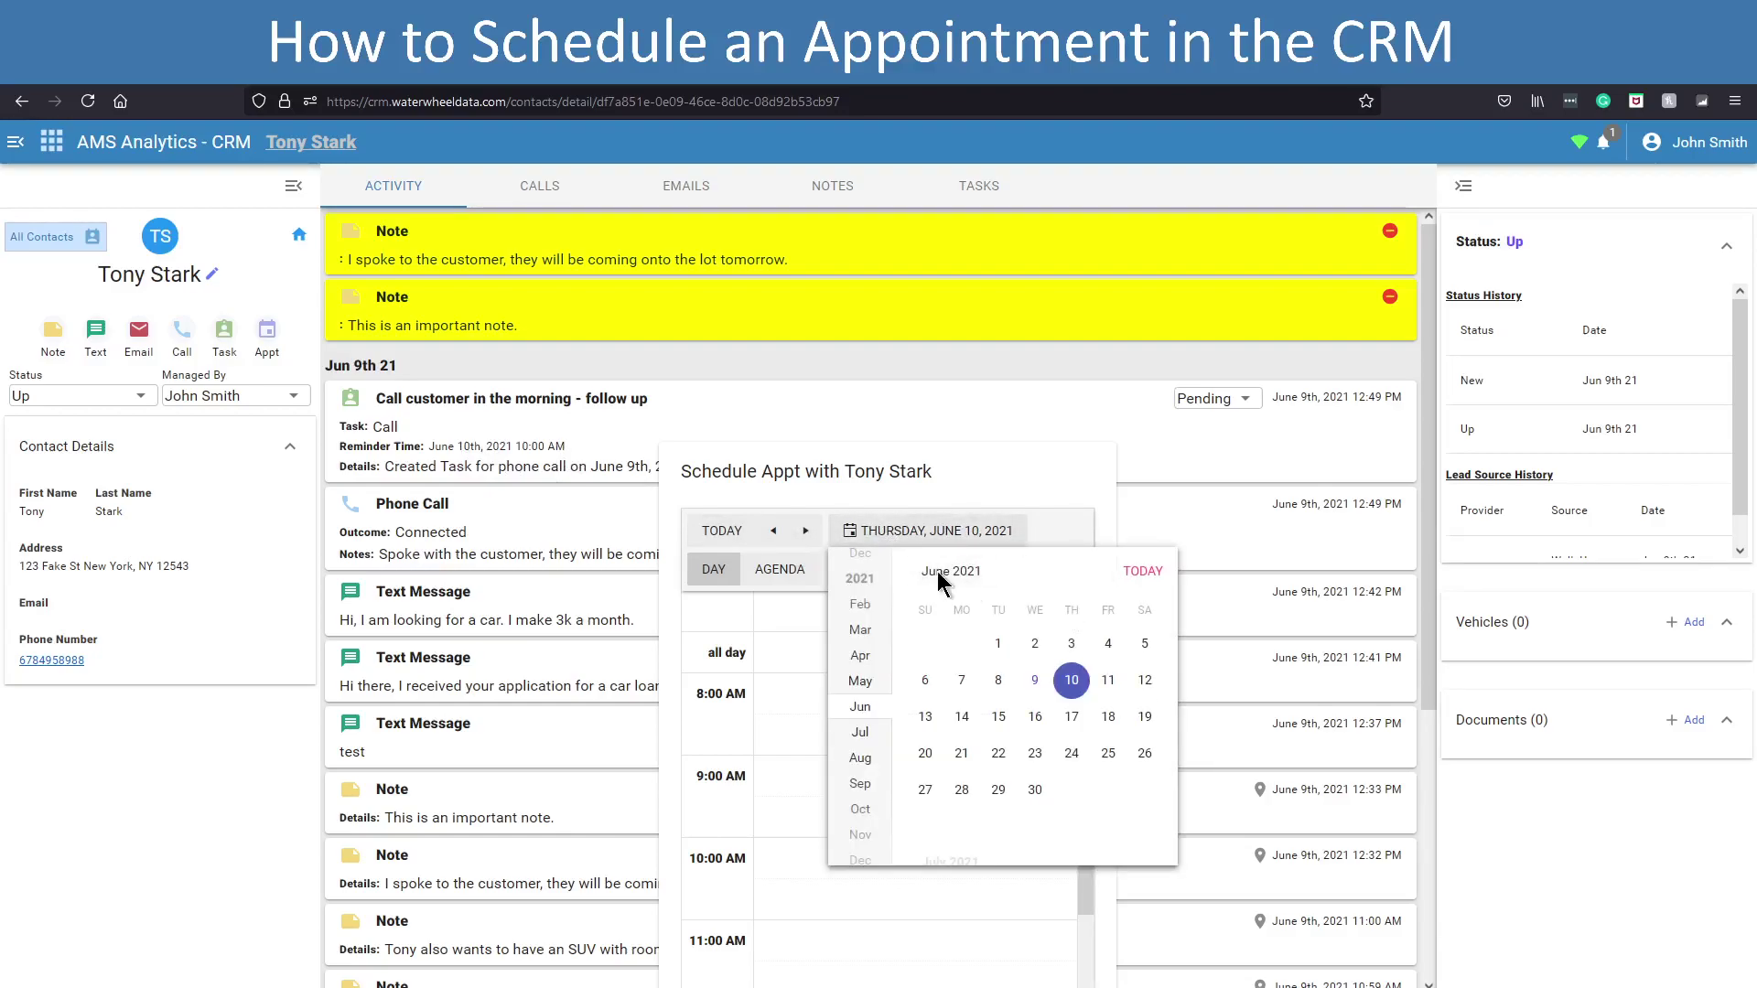
left_click(1074, 688)
left_click_drag(1047, 521, 1058, 282)
left_click_drag(1106, 543, 1101, 696)
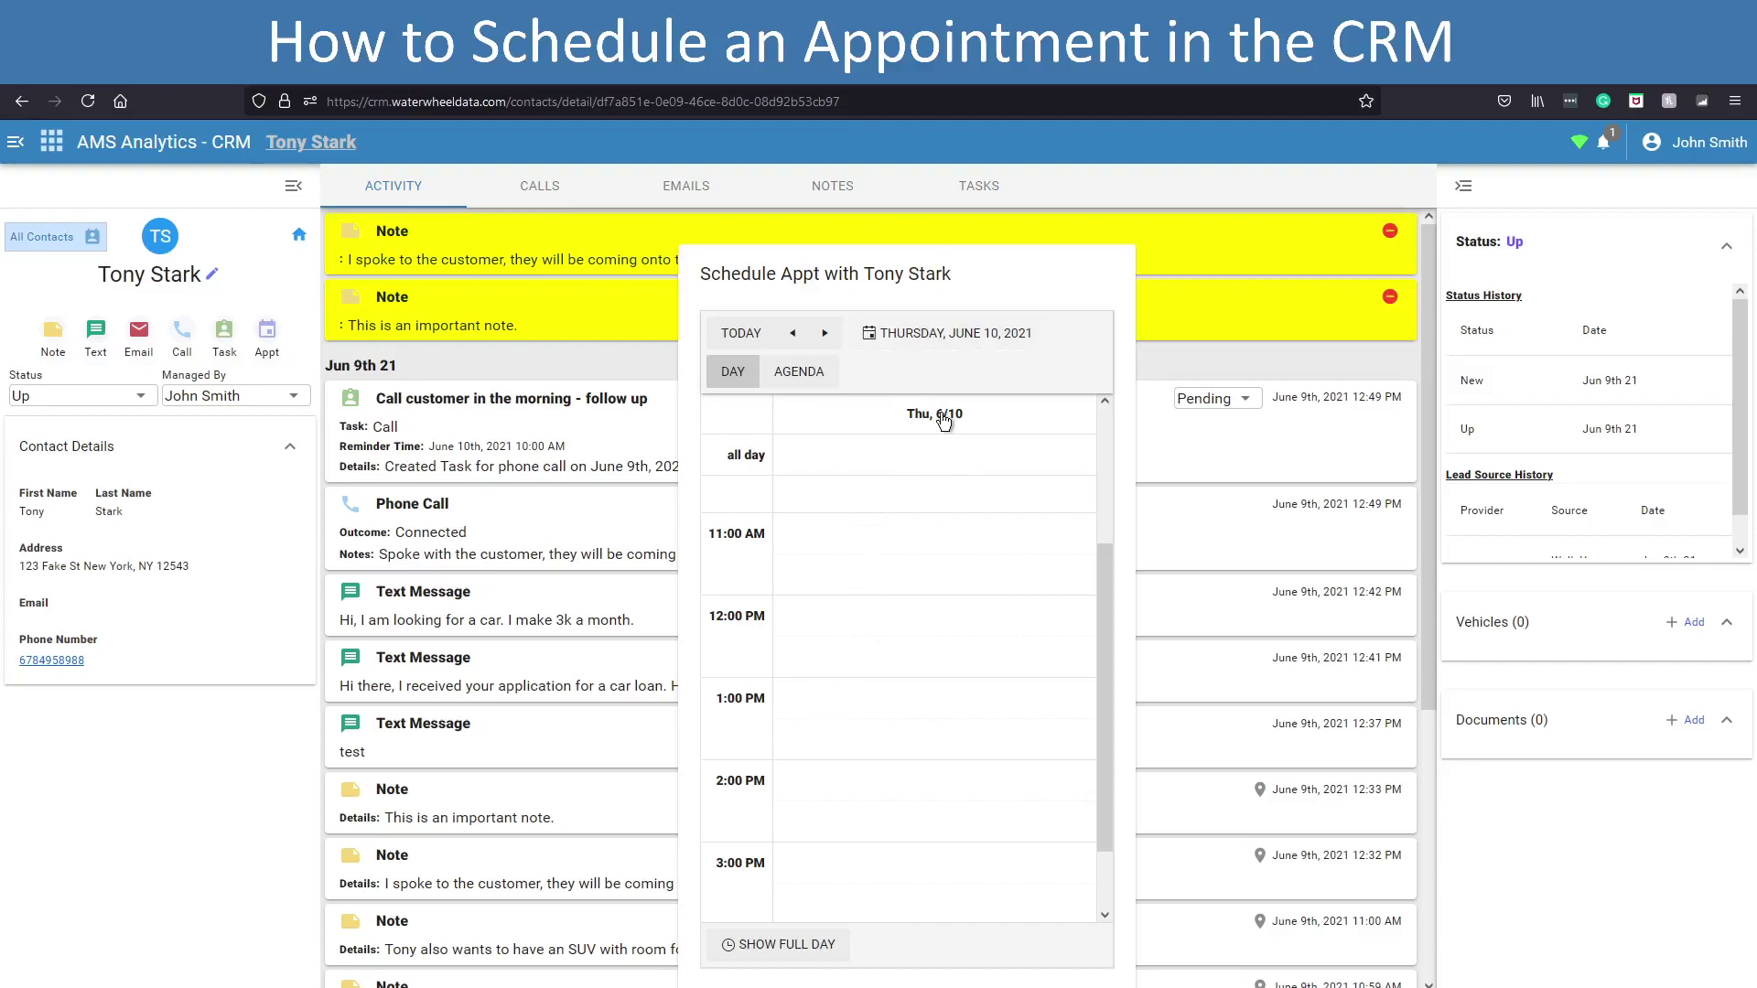
left_click(866, 701)
left_click(851, 697)
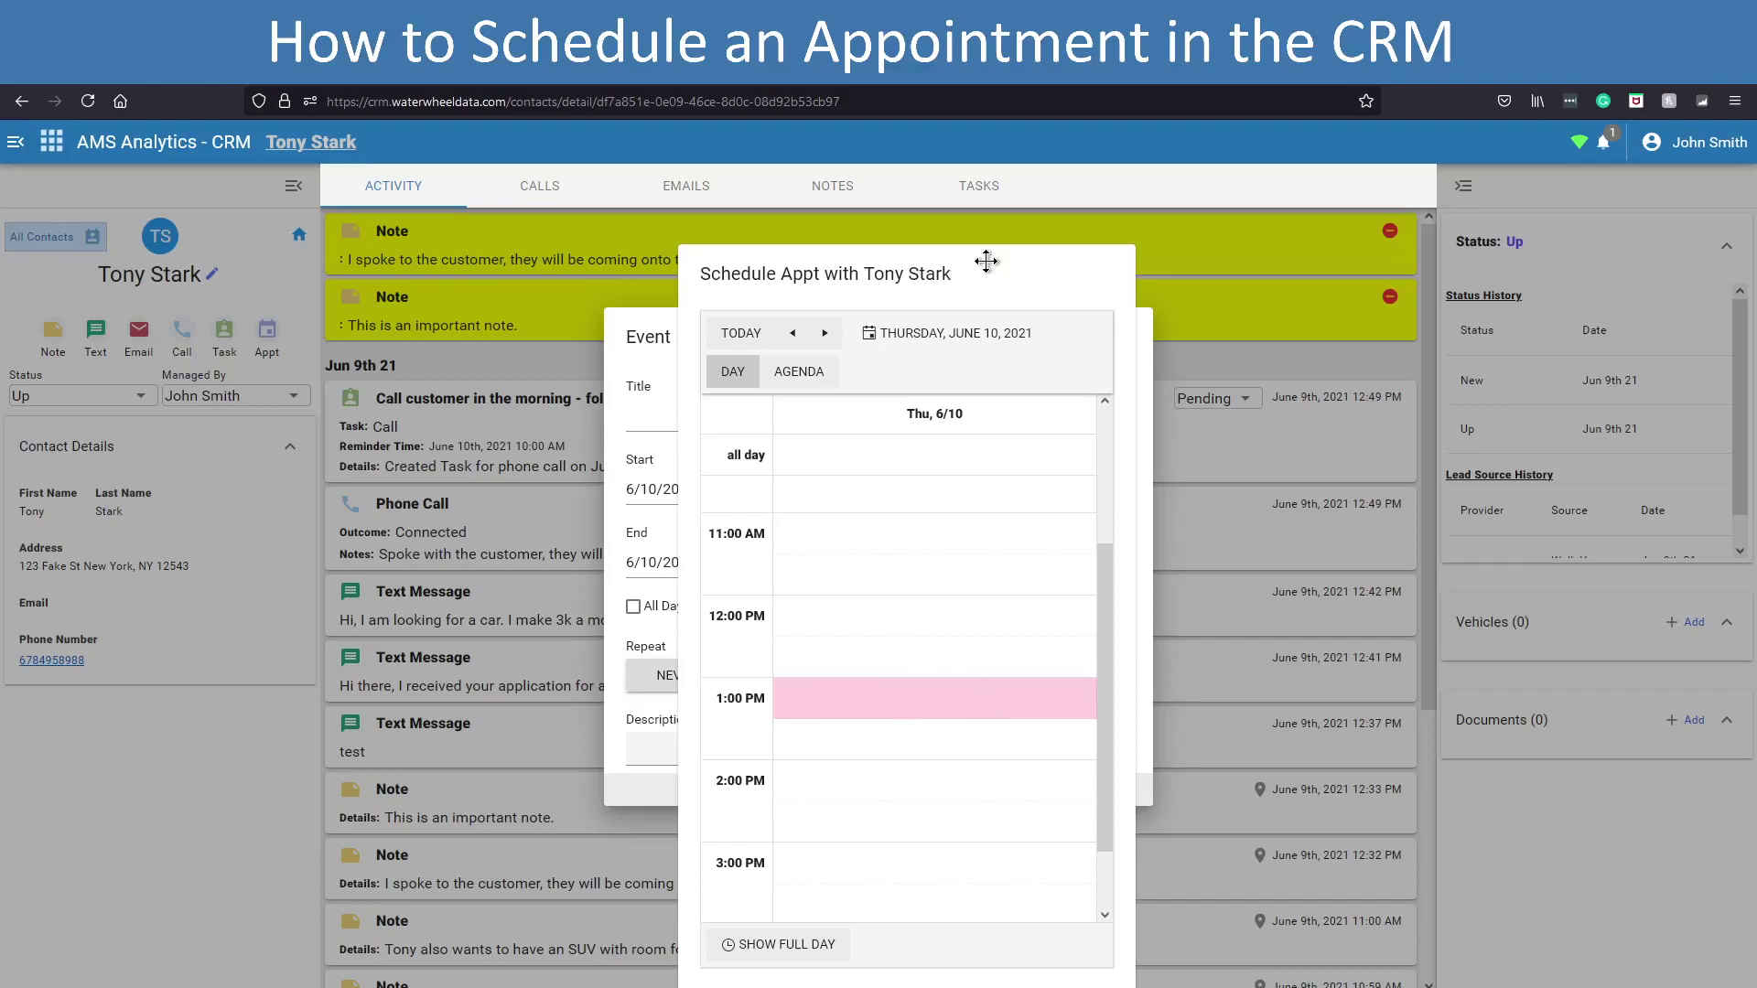
left_click_drag(985, 262, 1575, 229)
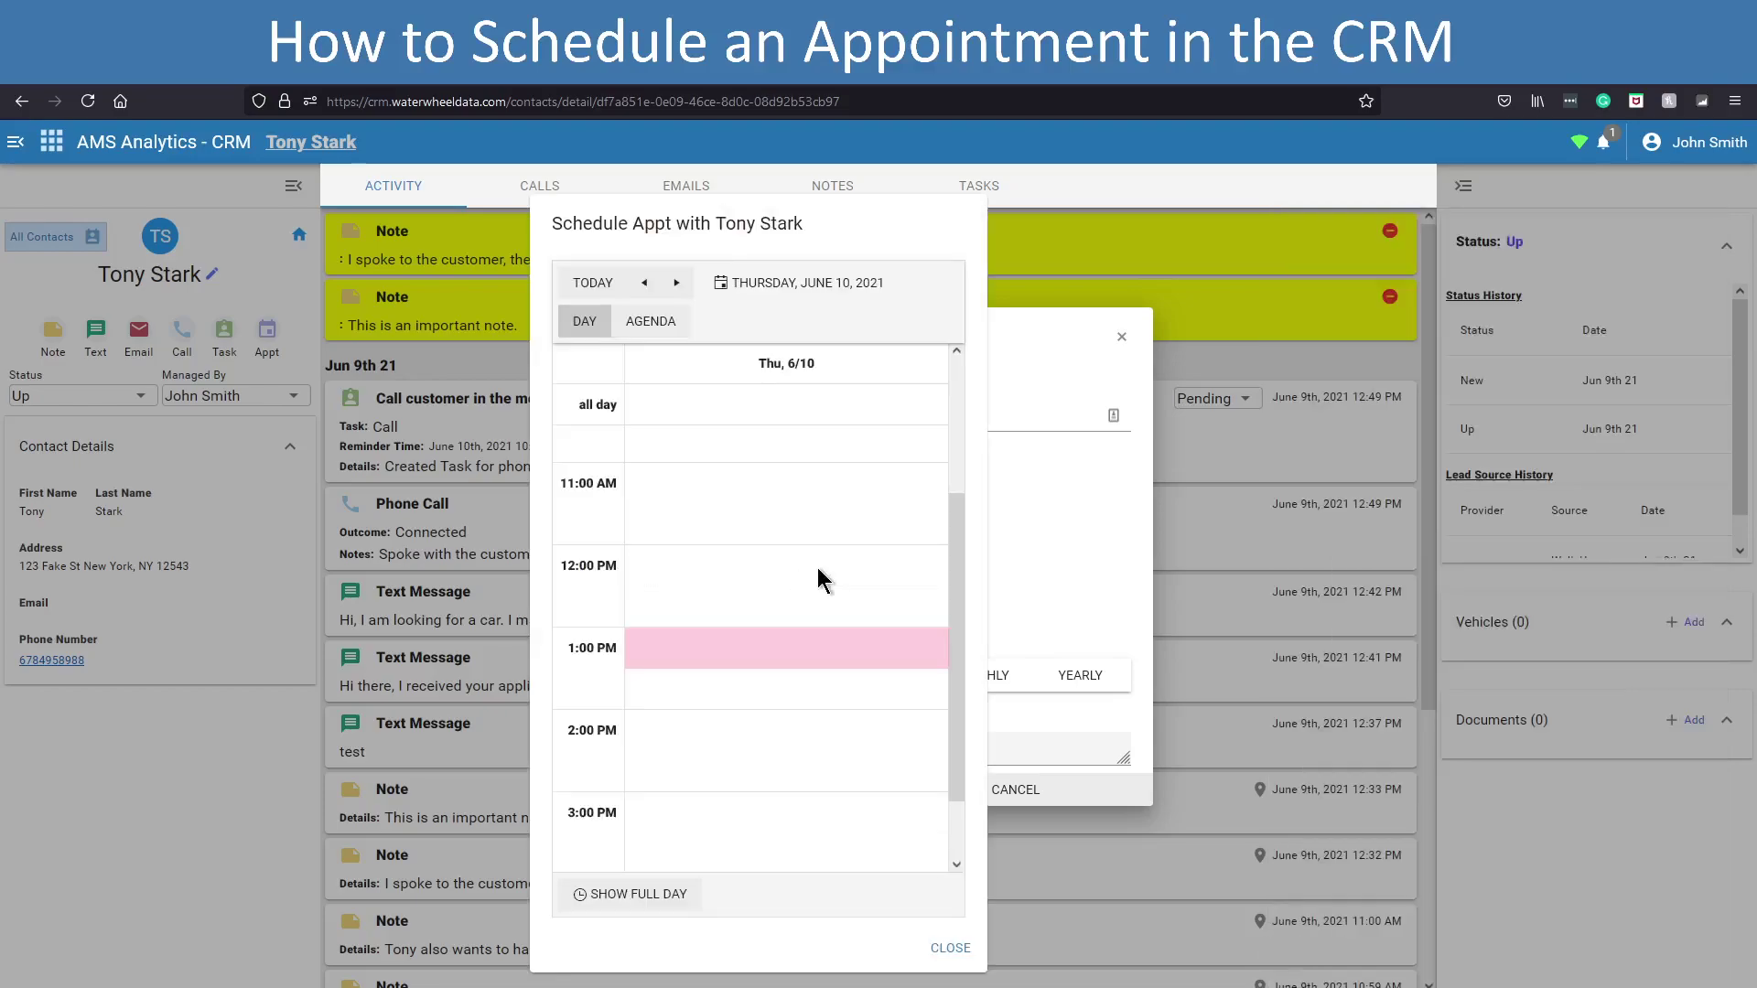
left_click_drag(889, 223, 1572, 253)
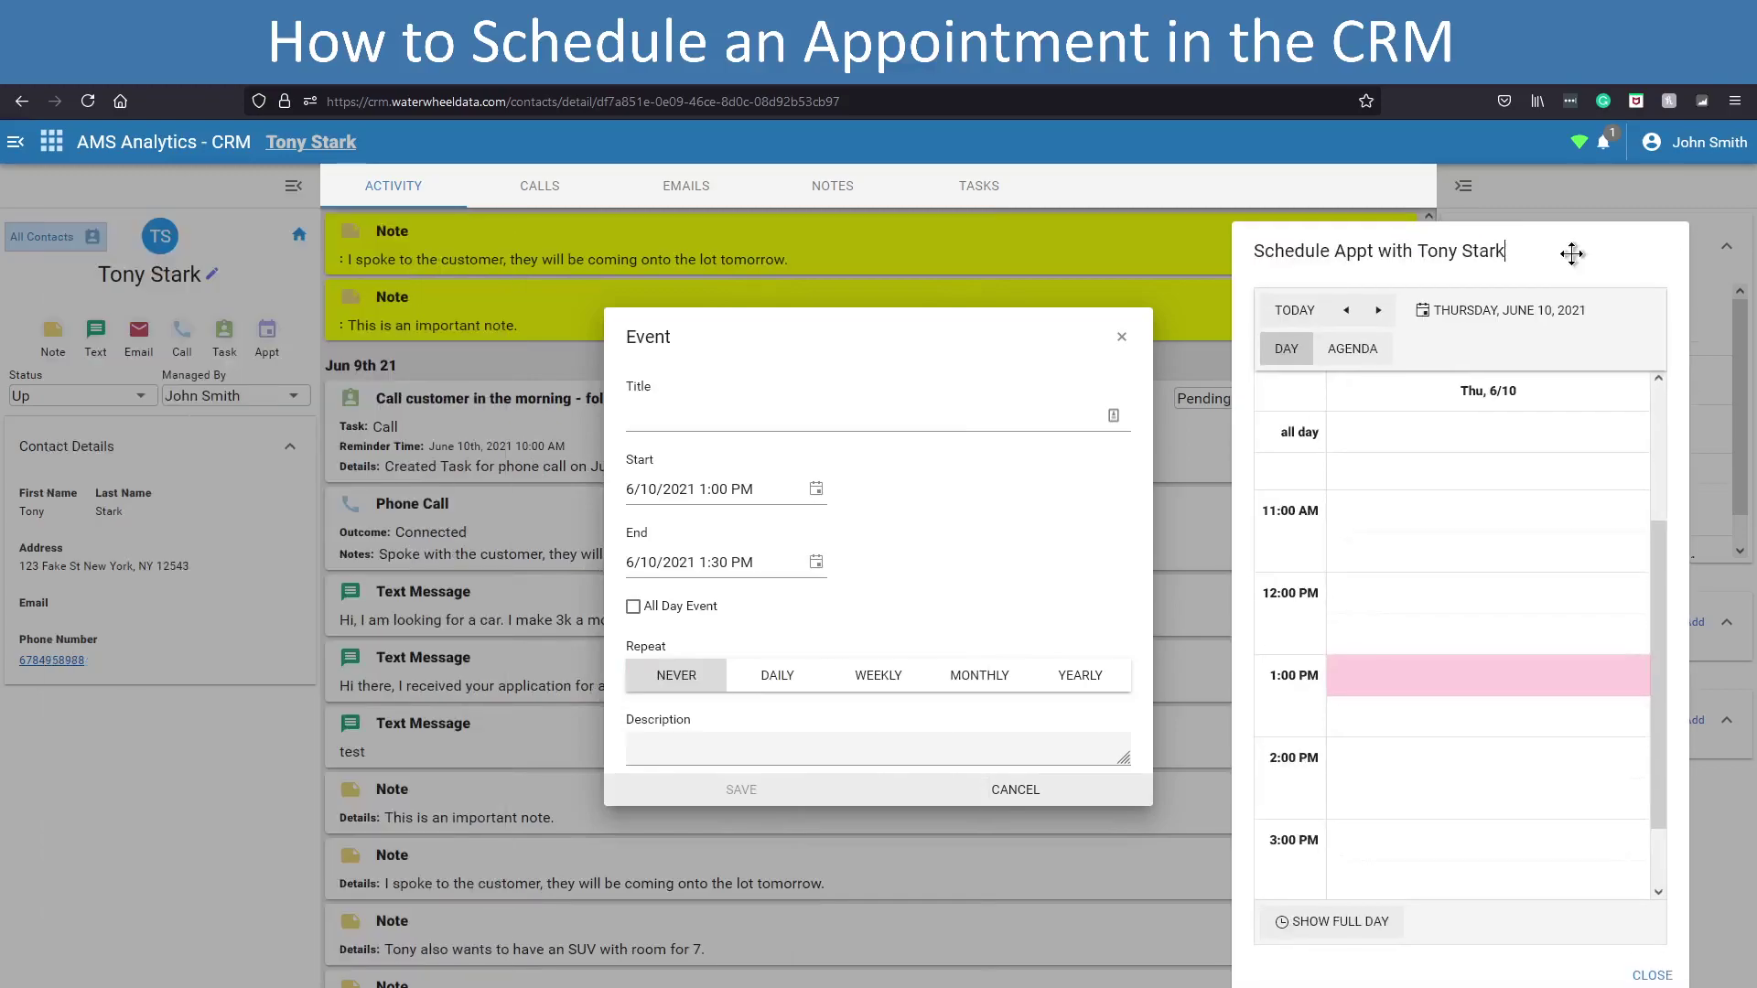
- Title the event with the customer's first name followed by "is coming in to drop off documents and fill out application"
left_click(812, 419)
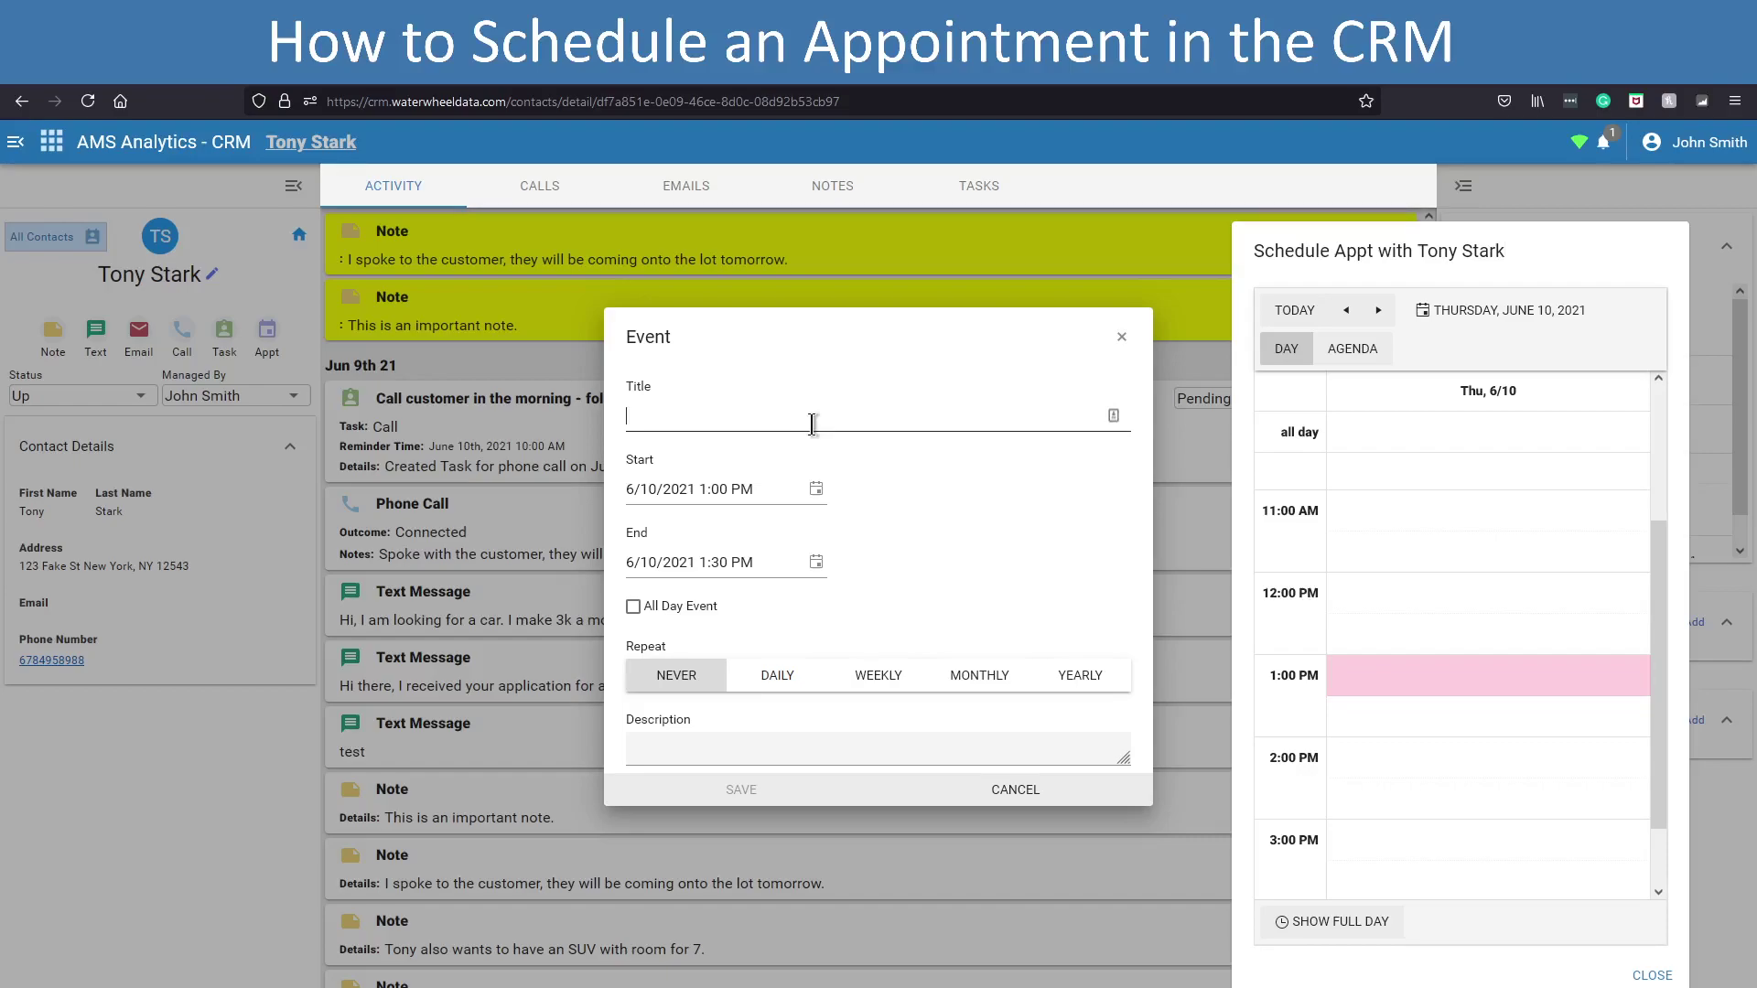
type("Tony is coming in to drop off docu")
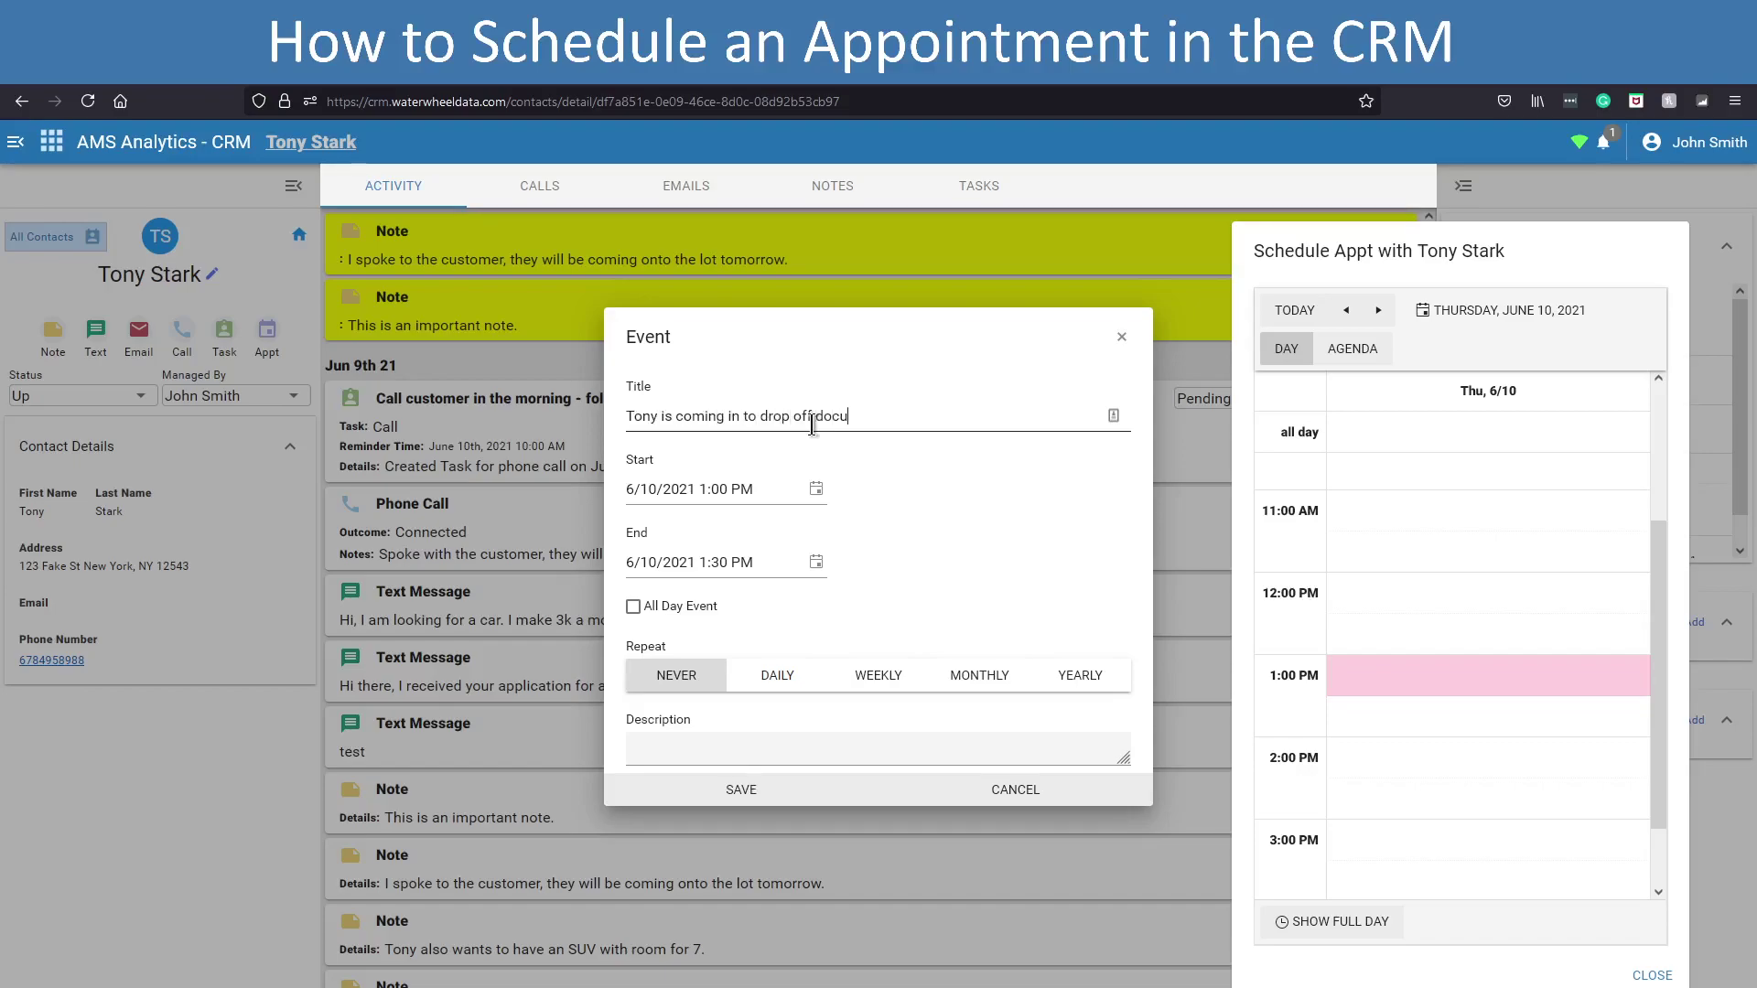
type("ments and ffill out application")
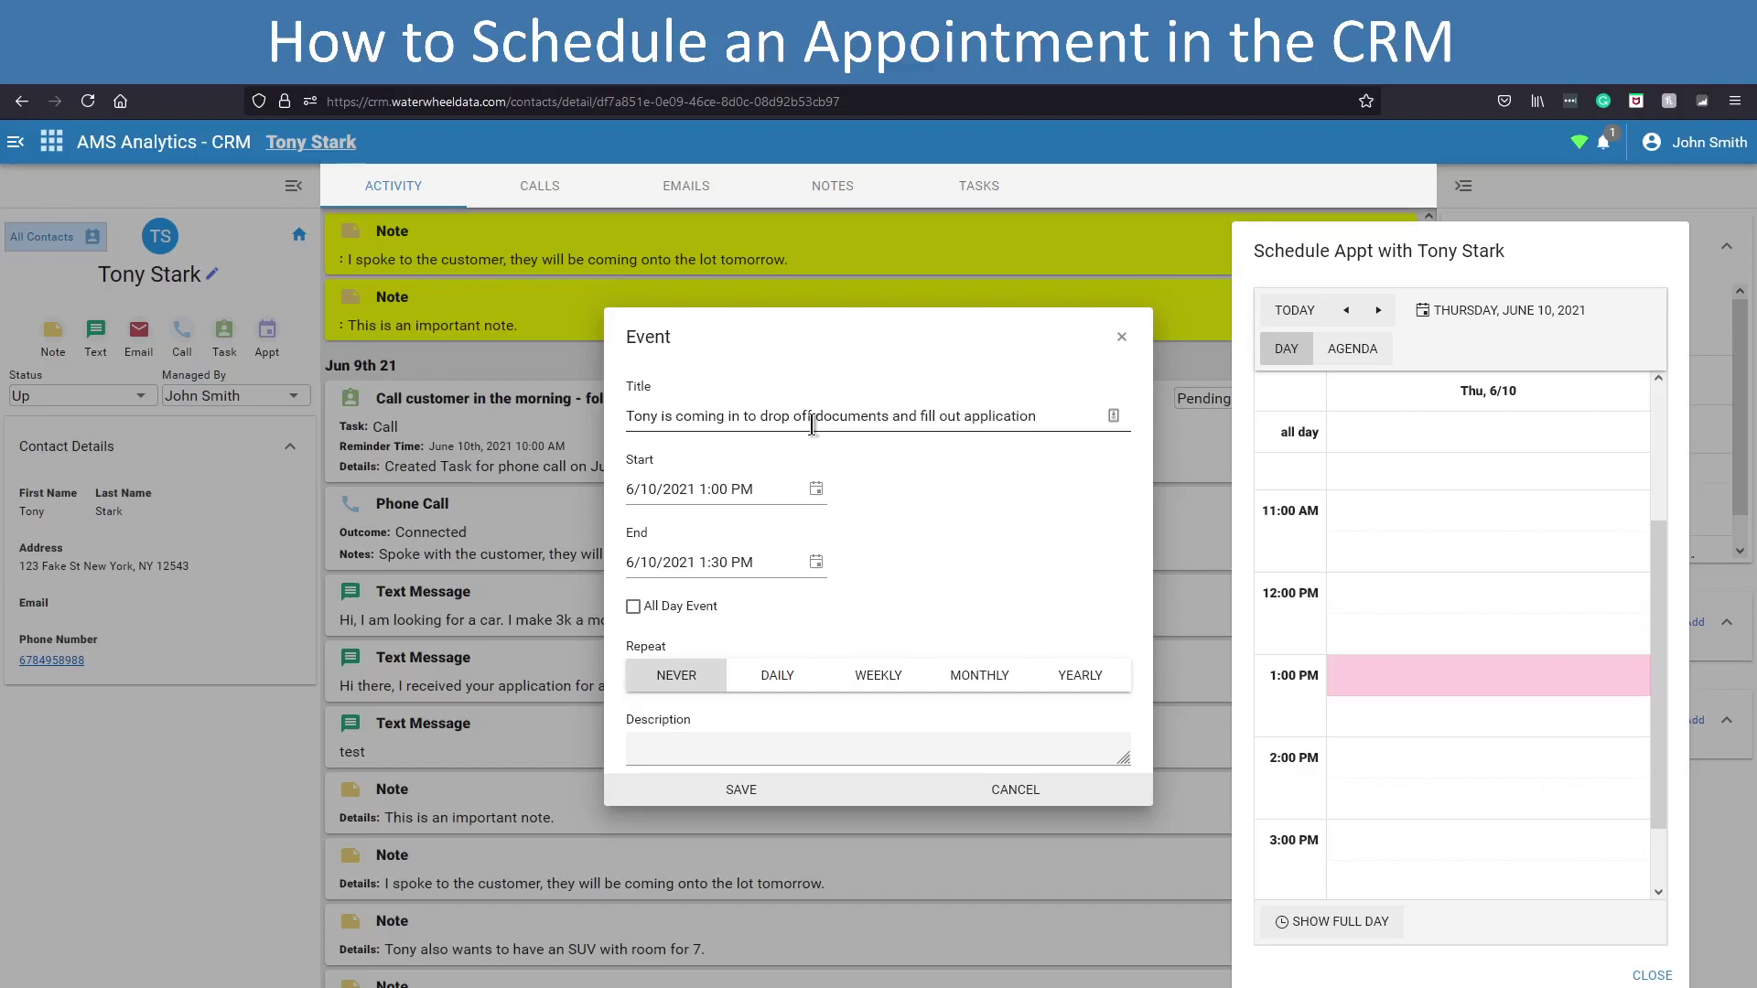
- Set the event's end time to 2:00 PM on 6/10/2021 and save the appointment
left_click(703, 564)
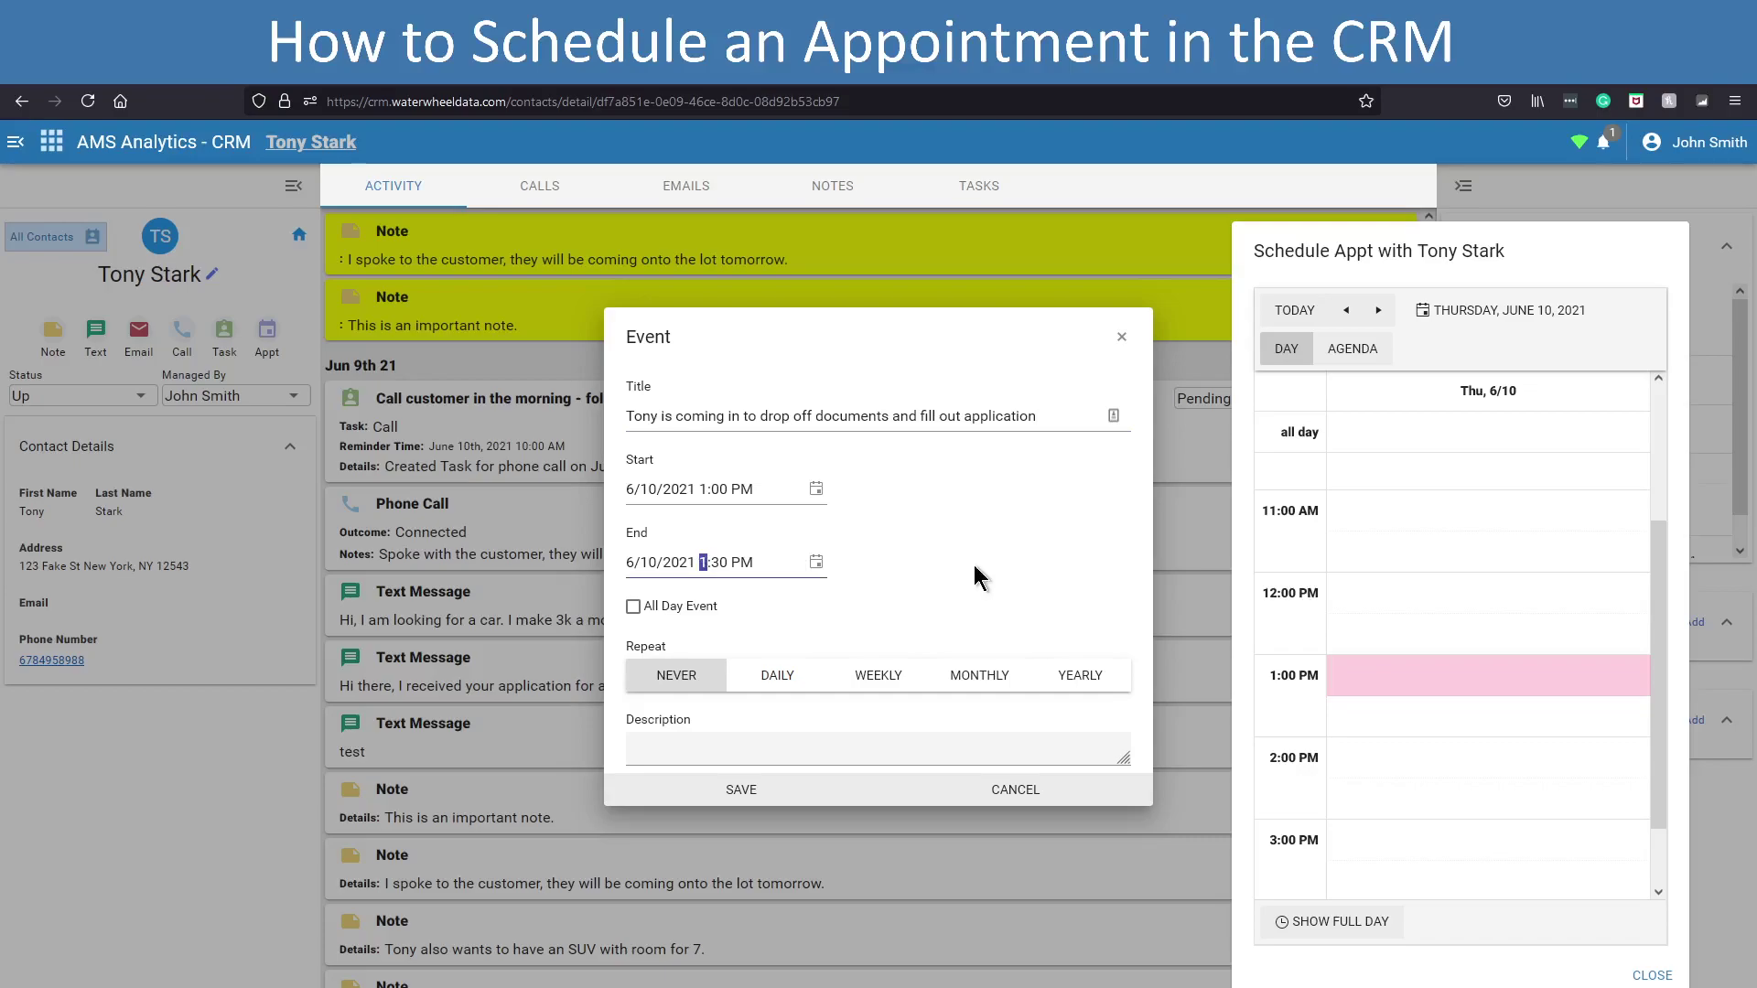
type("202")
left_click(720, 563)
left_click(756, 416)
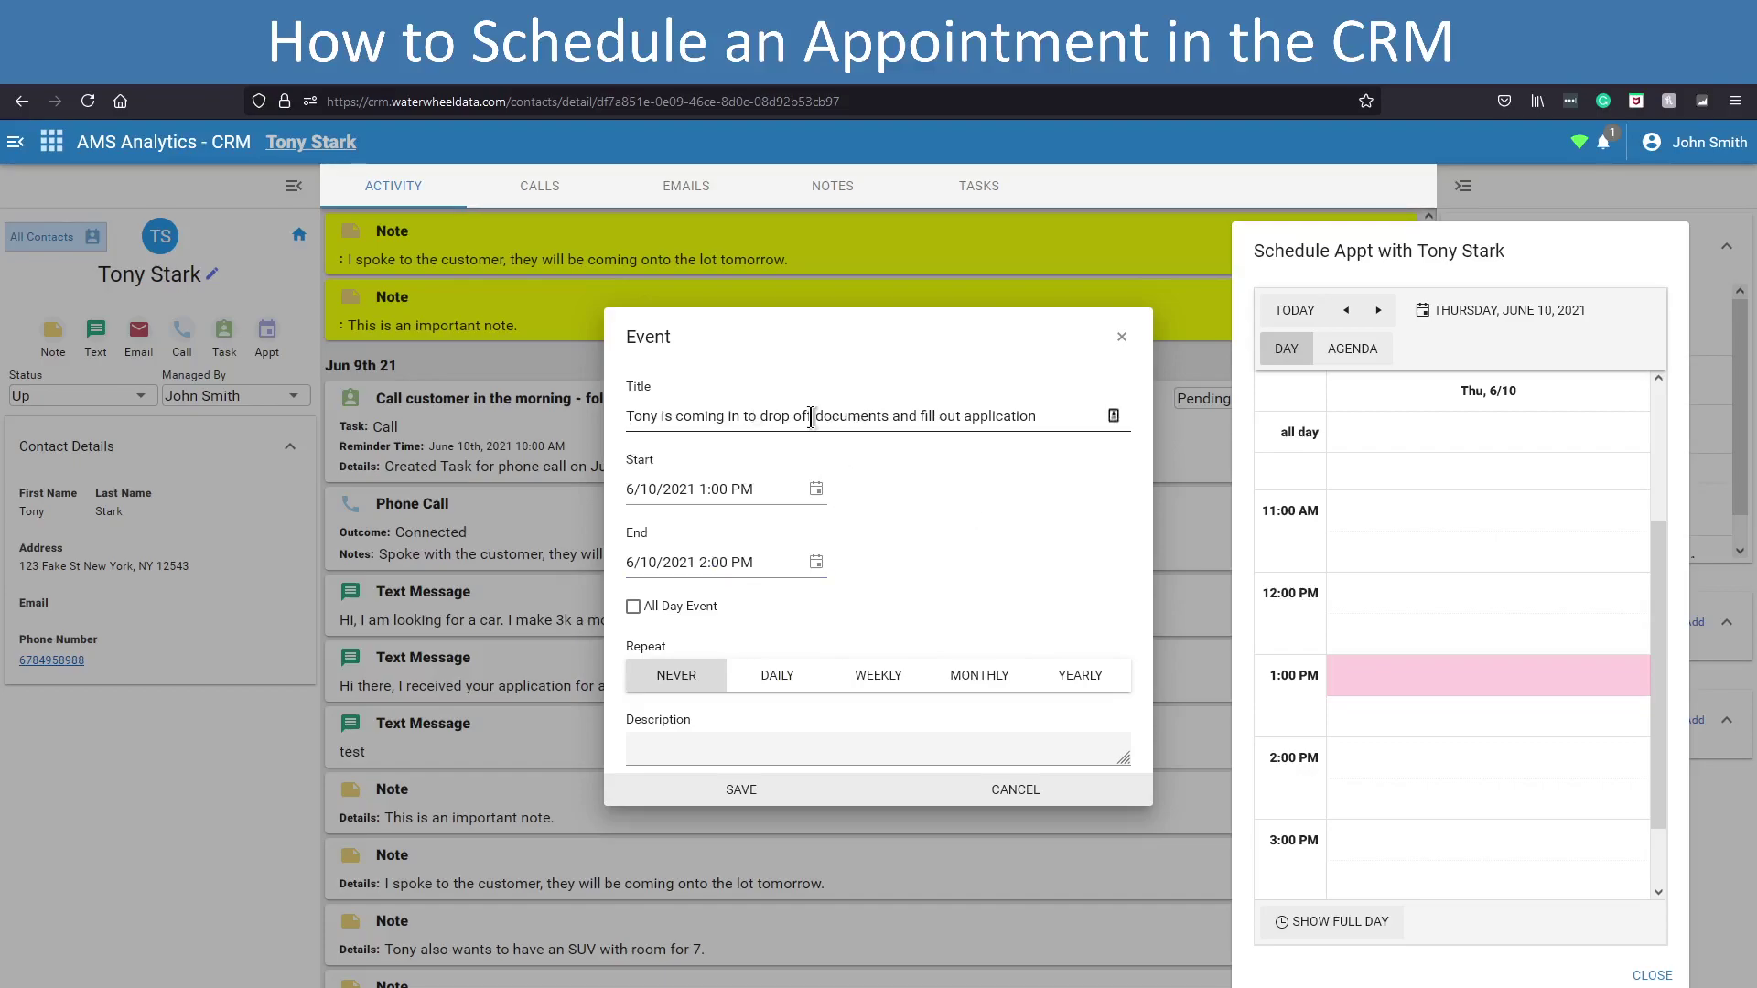
left_click_drag(811, 417, 971, 408)
left_click(1061, 416)
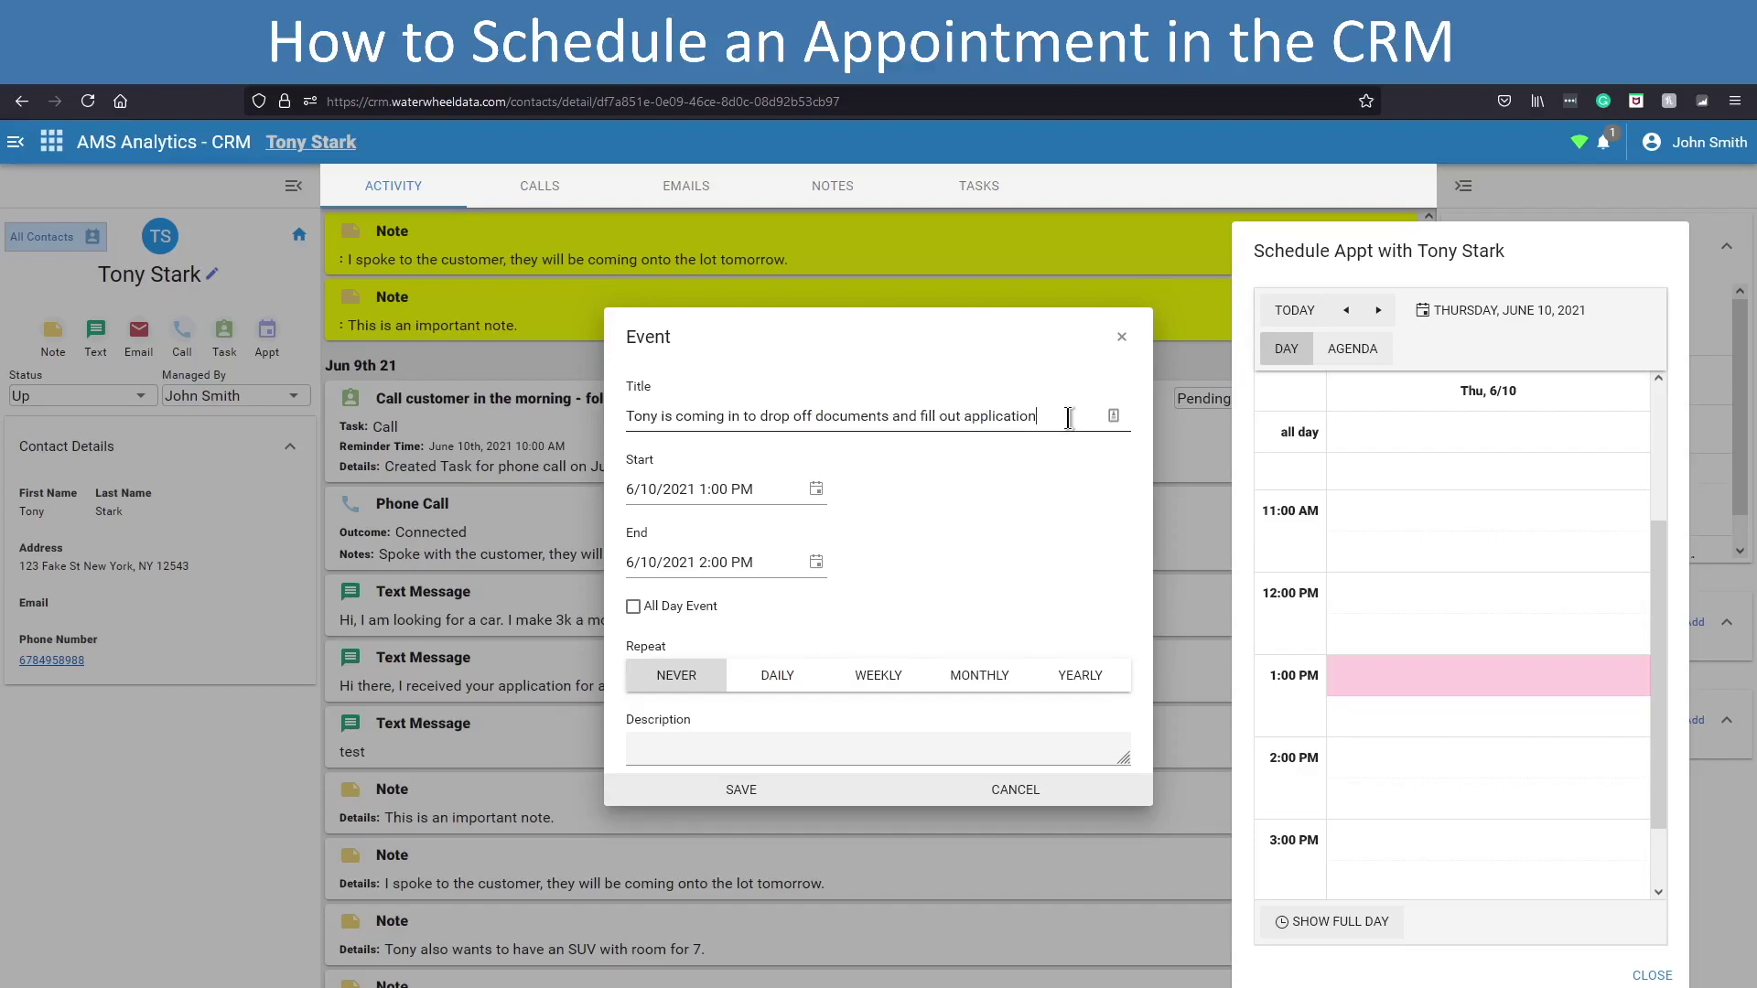
left_click(805, 798)
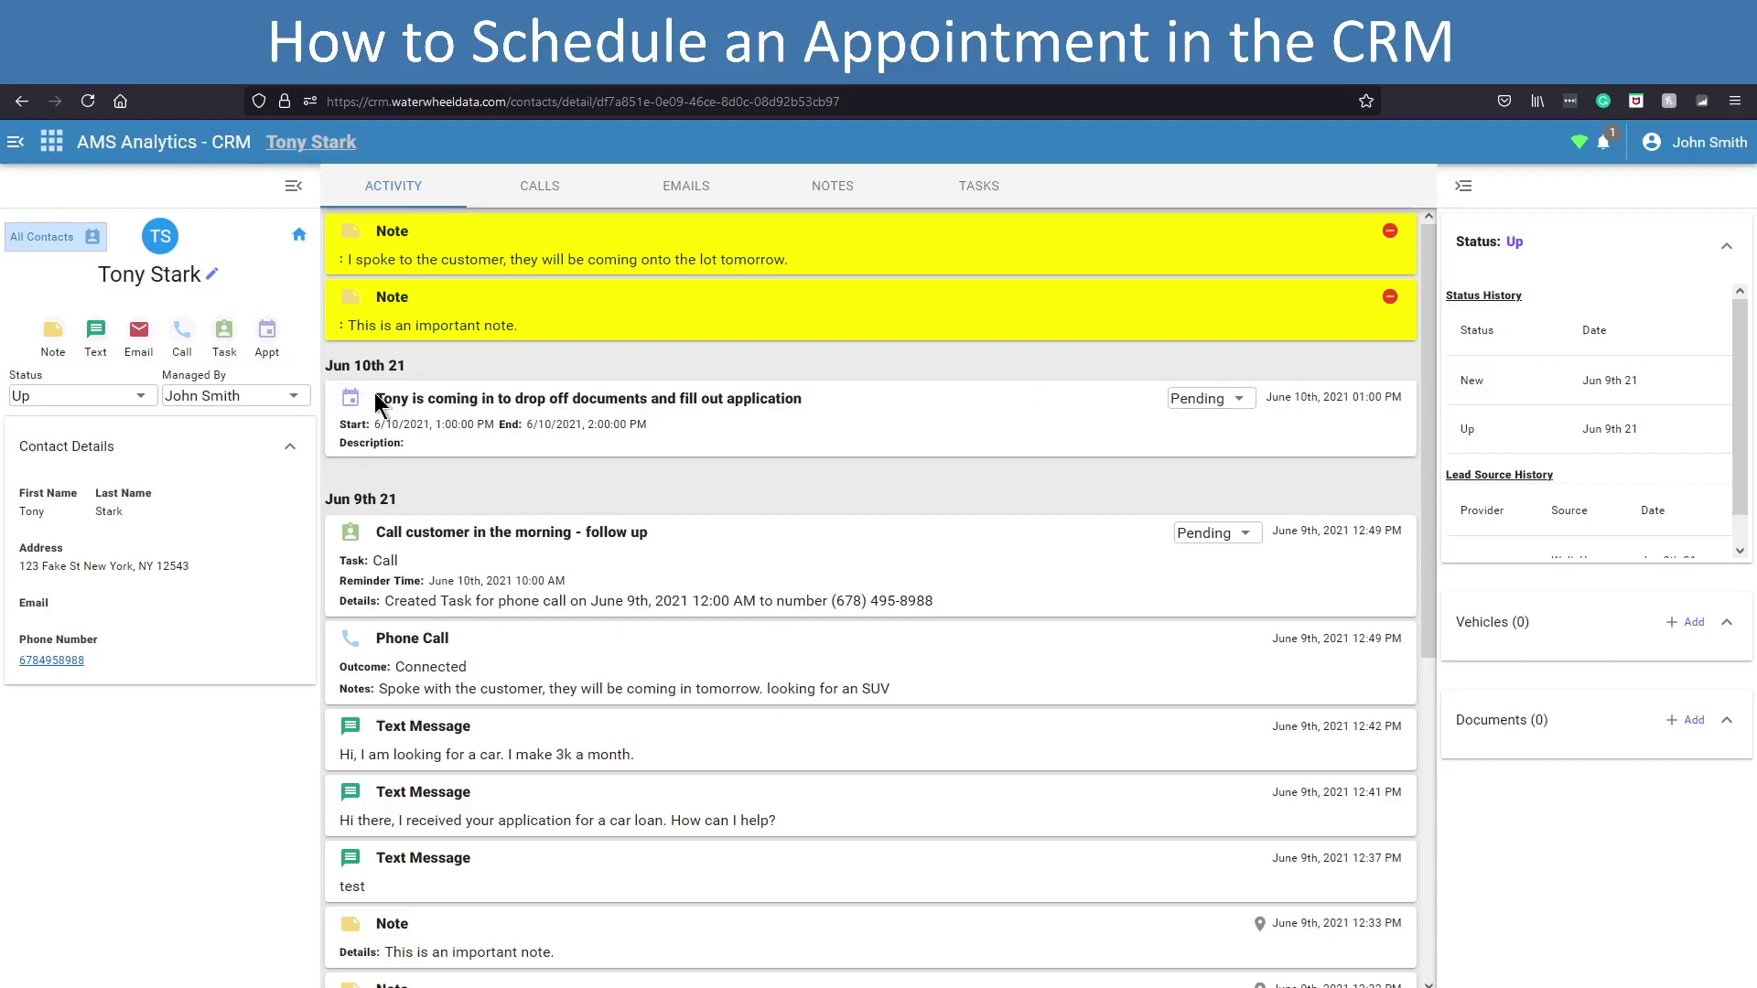
- Check the new appointment in the contact's activity feed and on the home dashboard, and view its outcome options
left_click_drag(375, 401, 637, 391)
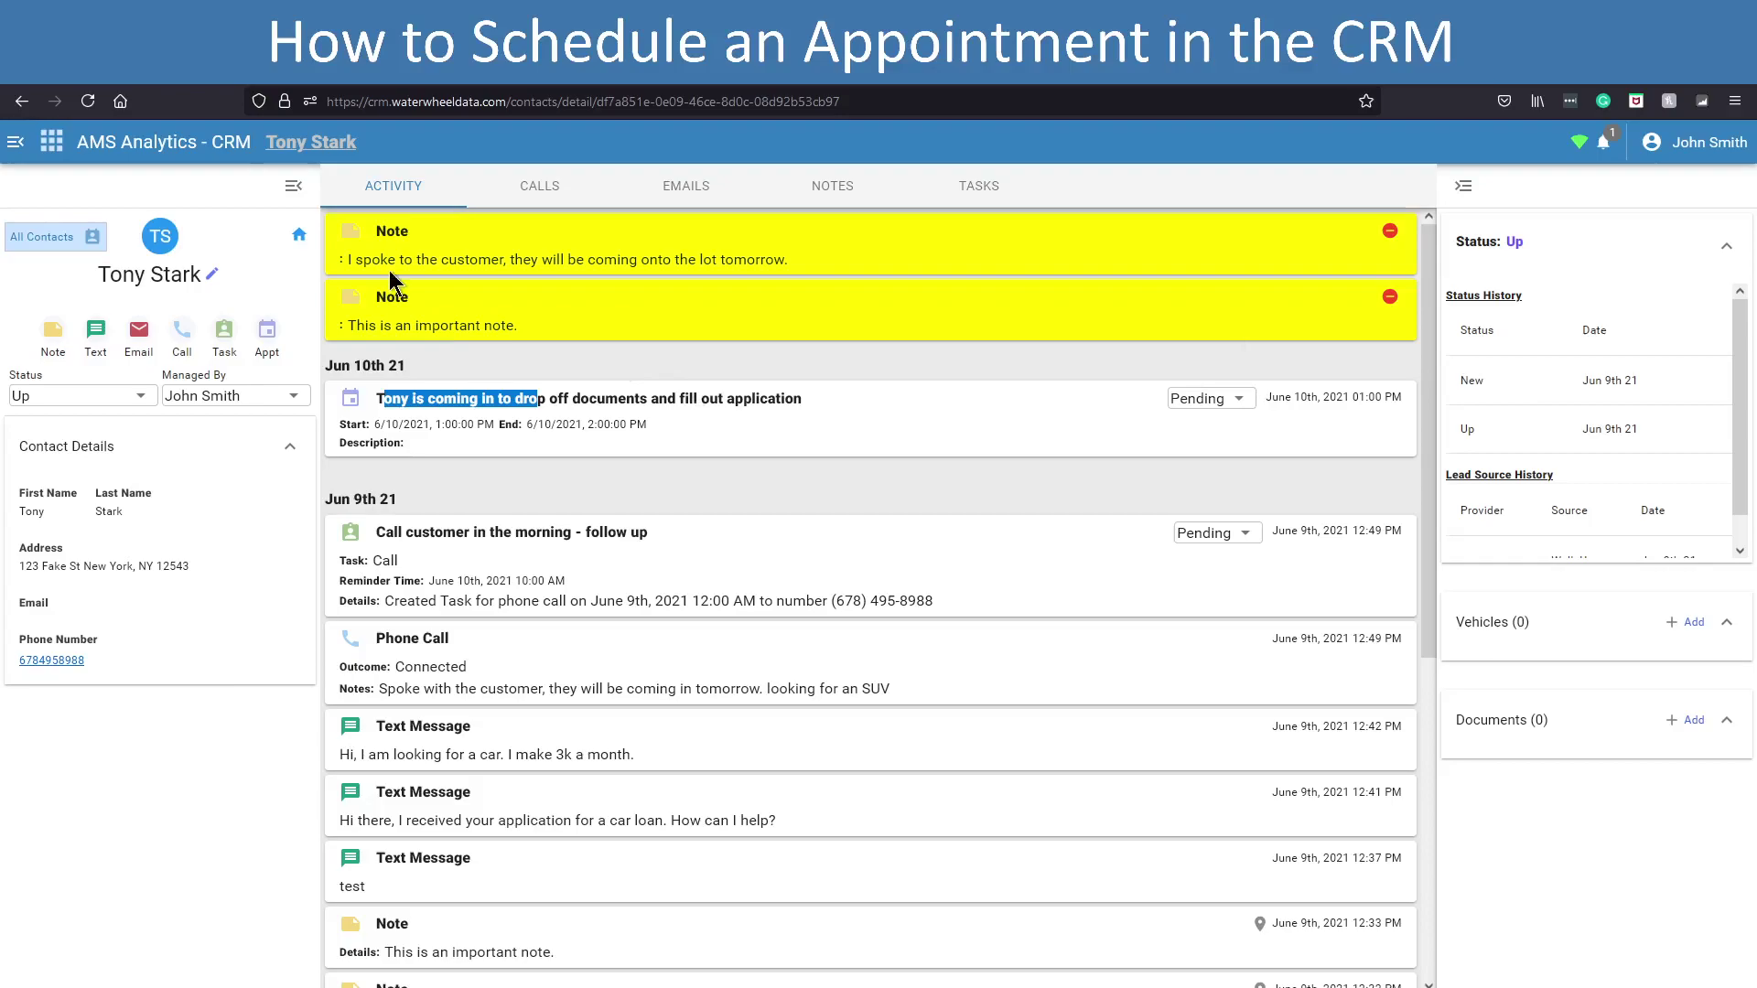
left_click(50, 161)
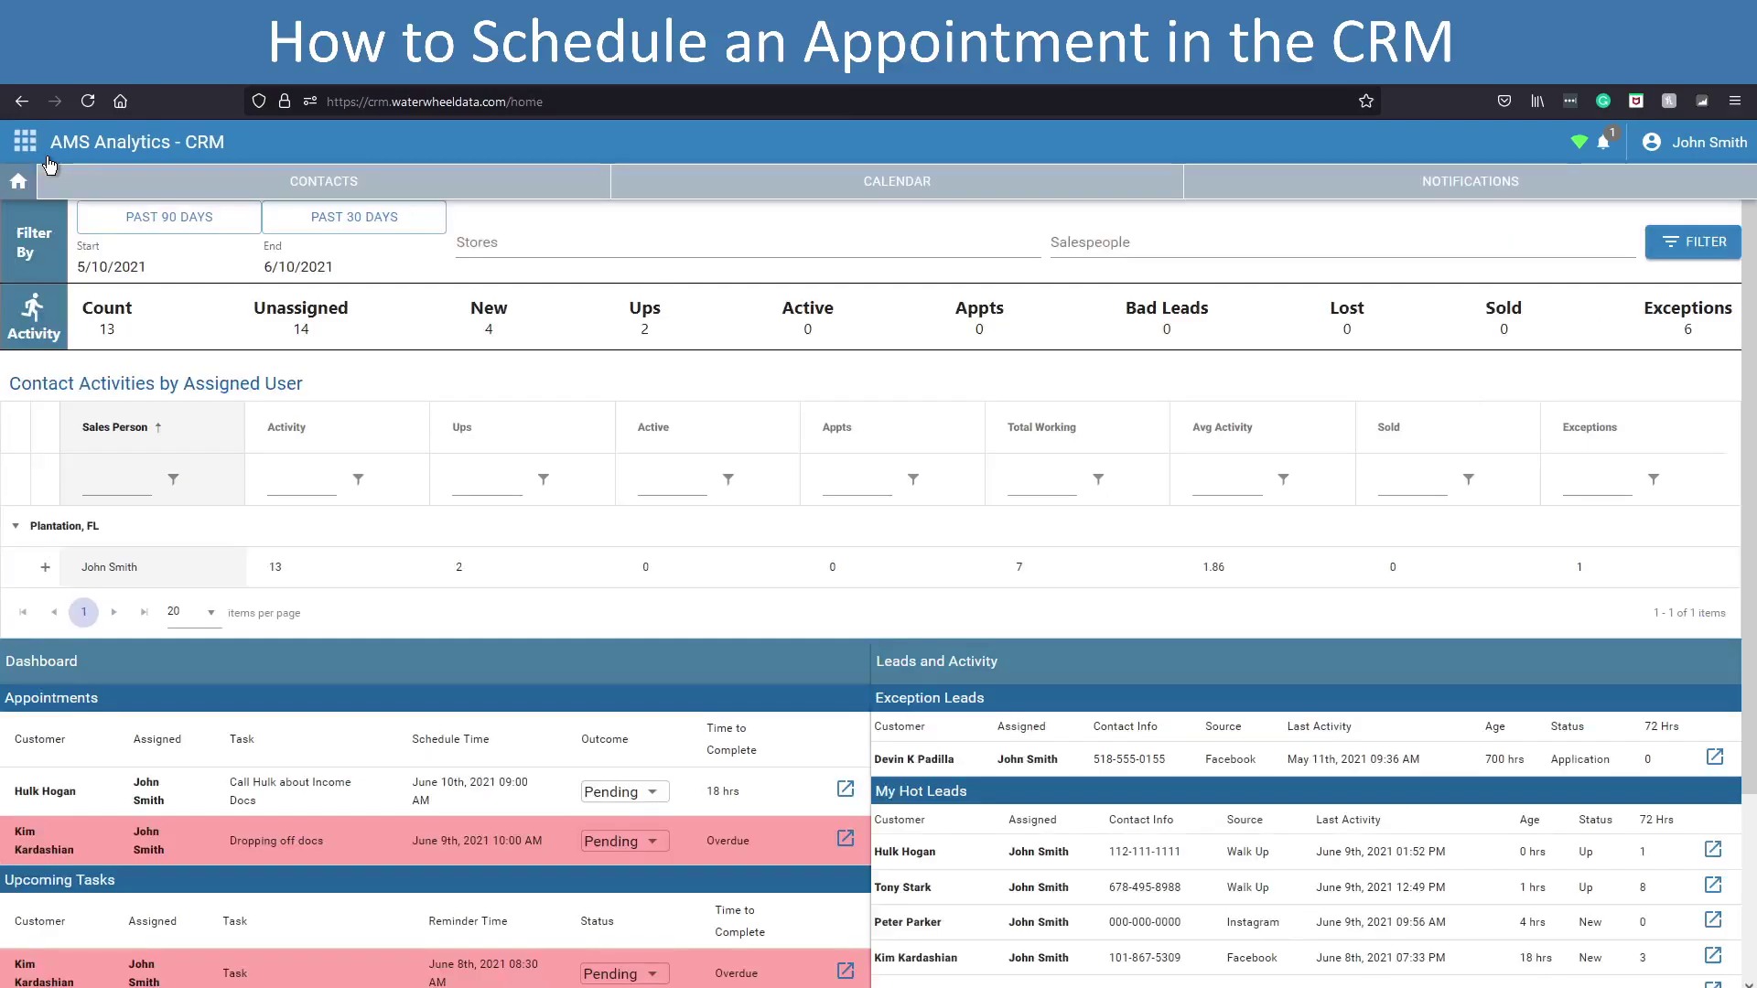
left_click_drag(1753, 353, 1751, 551)
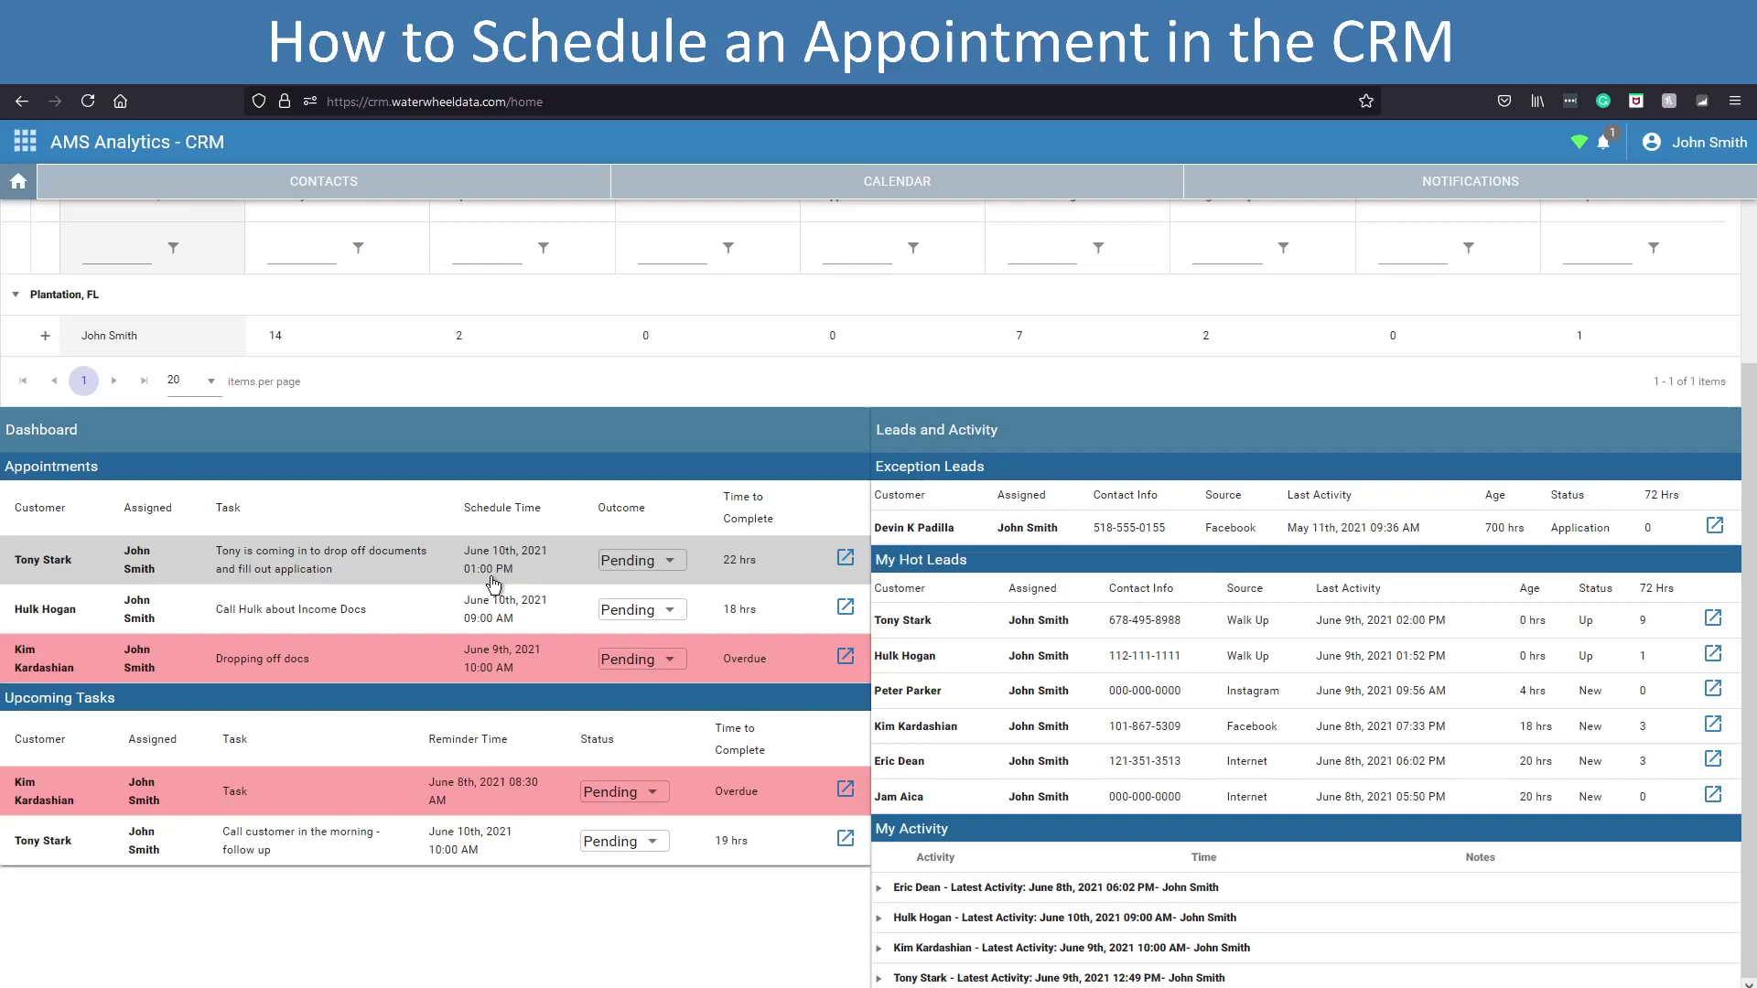
left_click(665, 574)
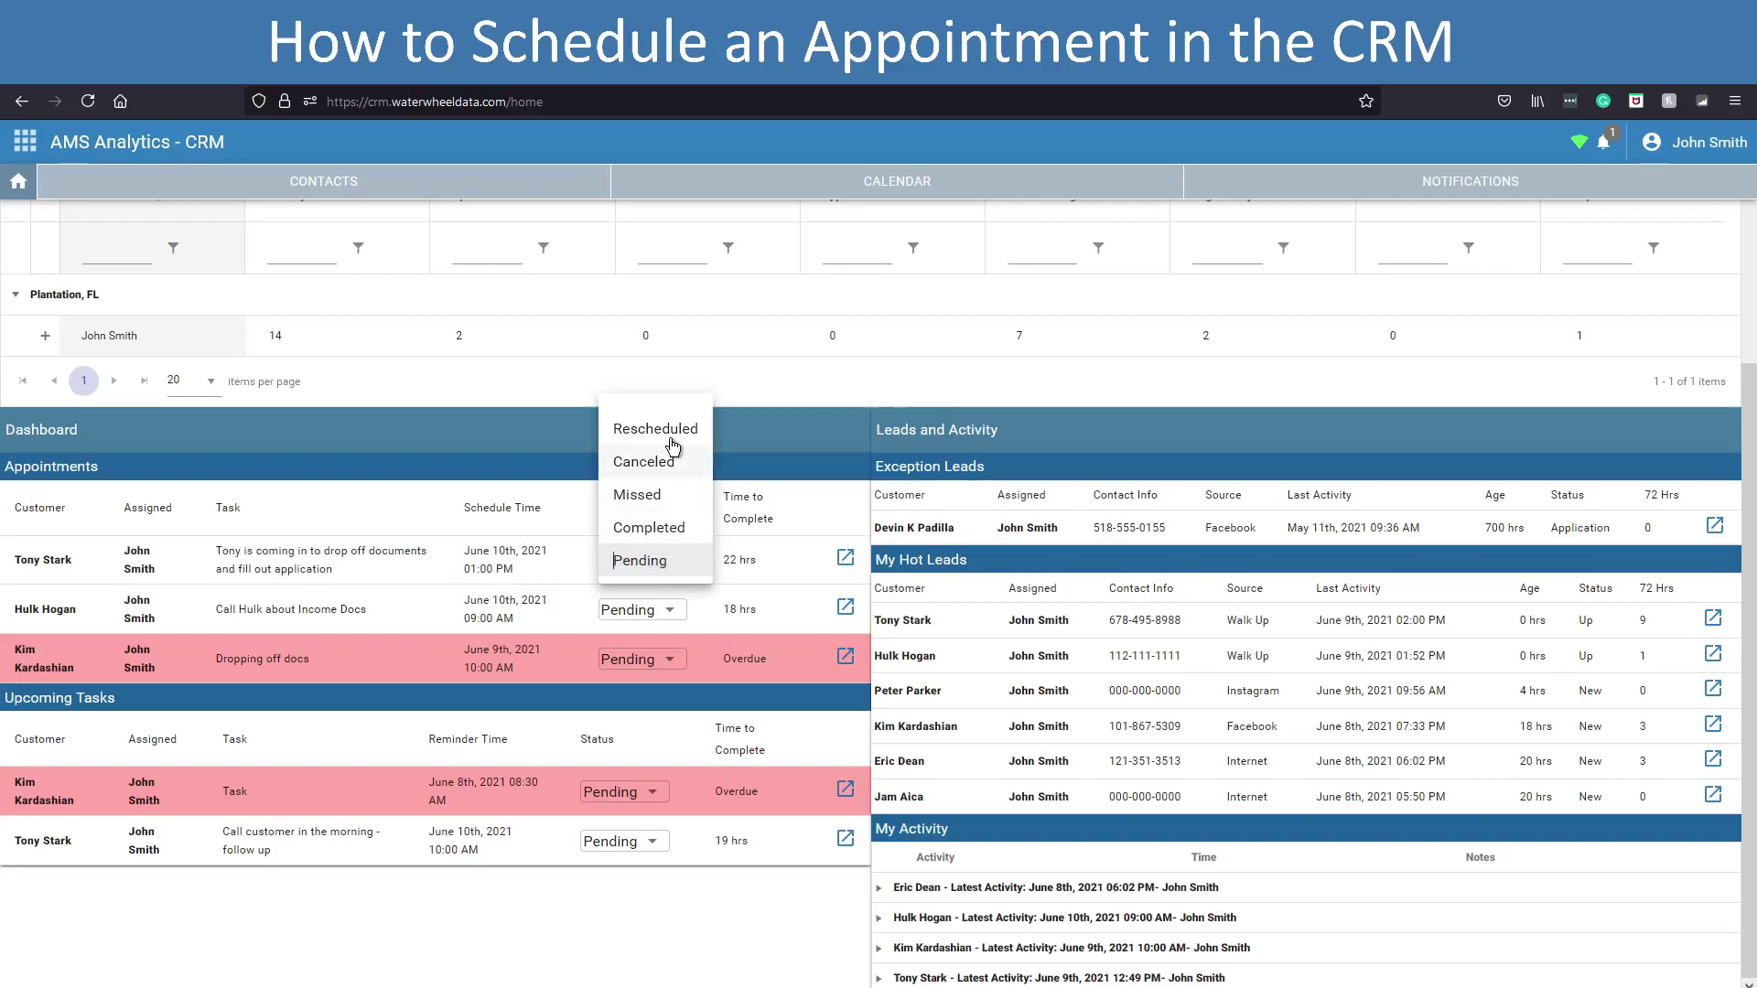
left_click(805, 463)
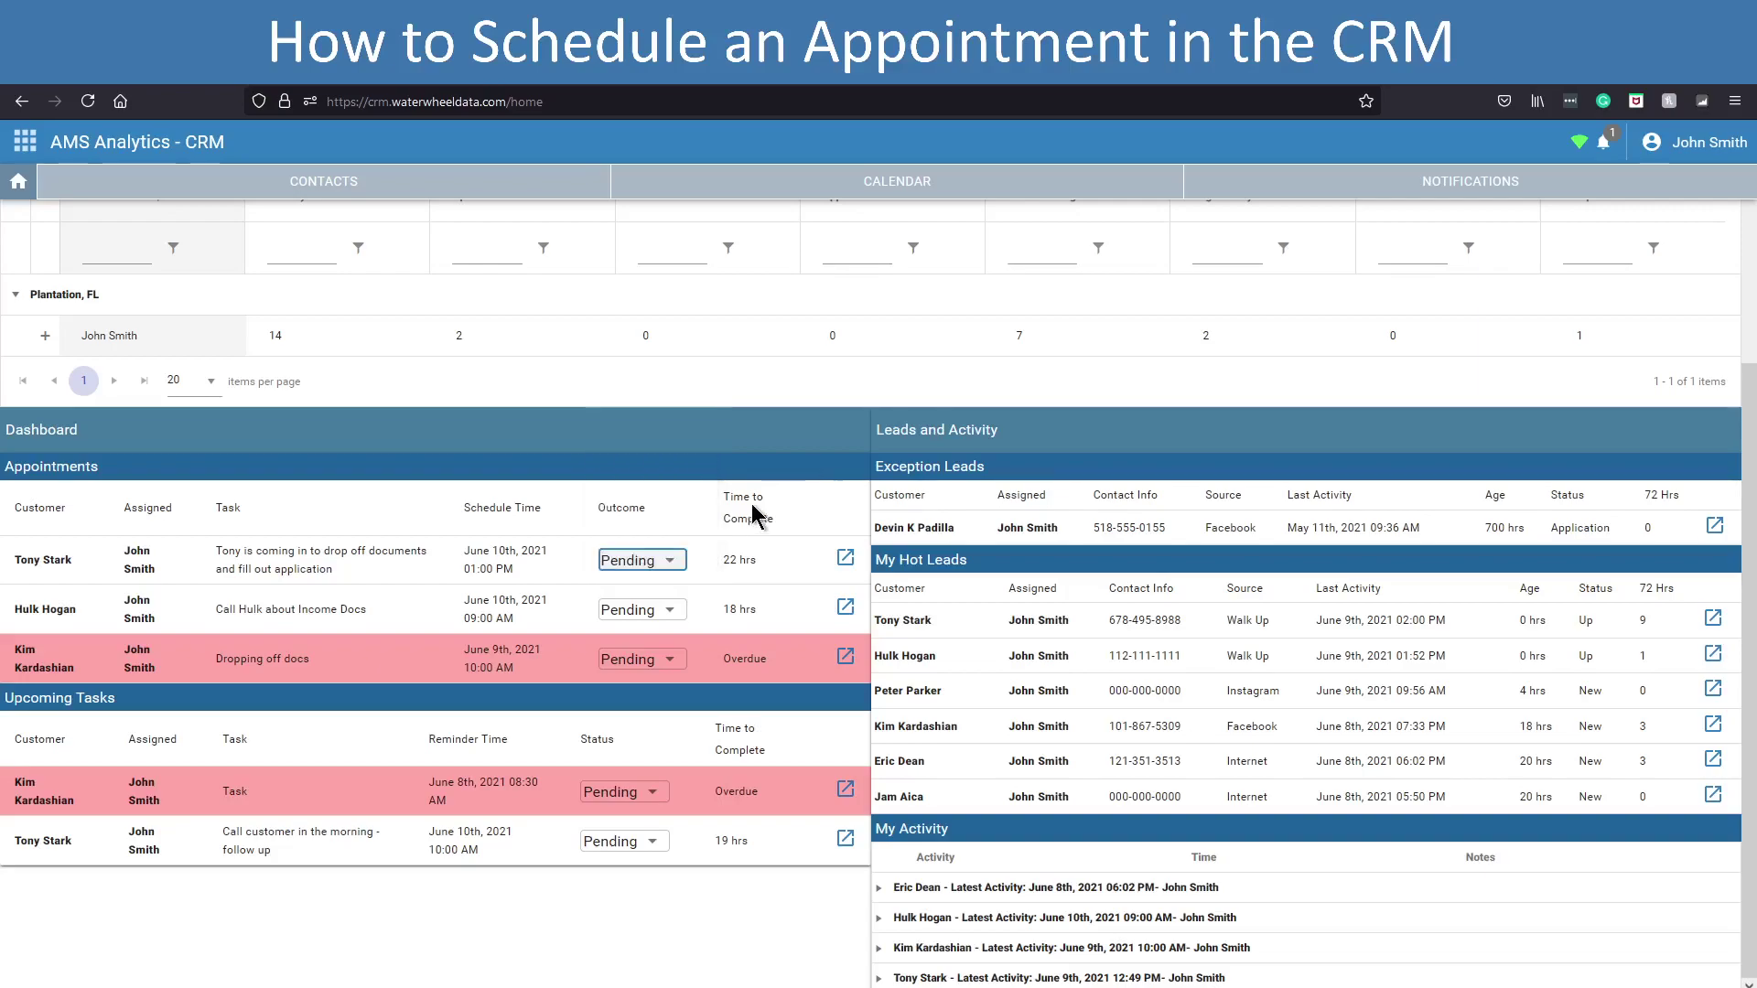
left_click(671, 560)
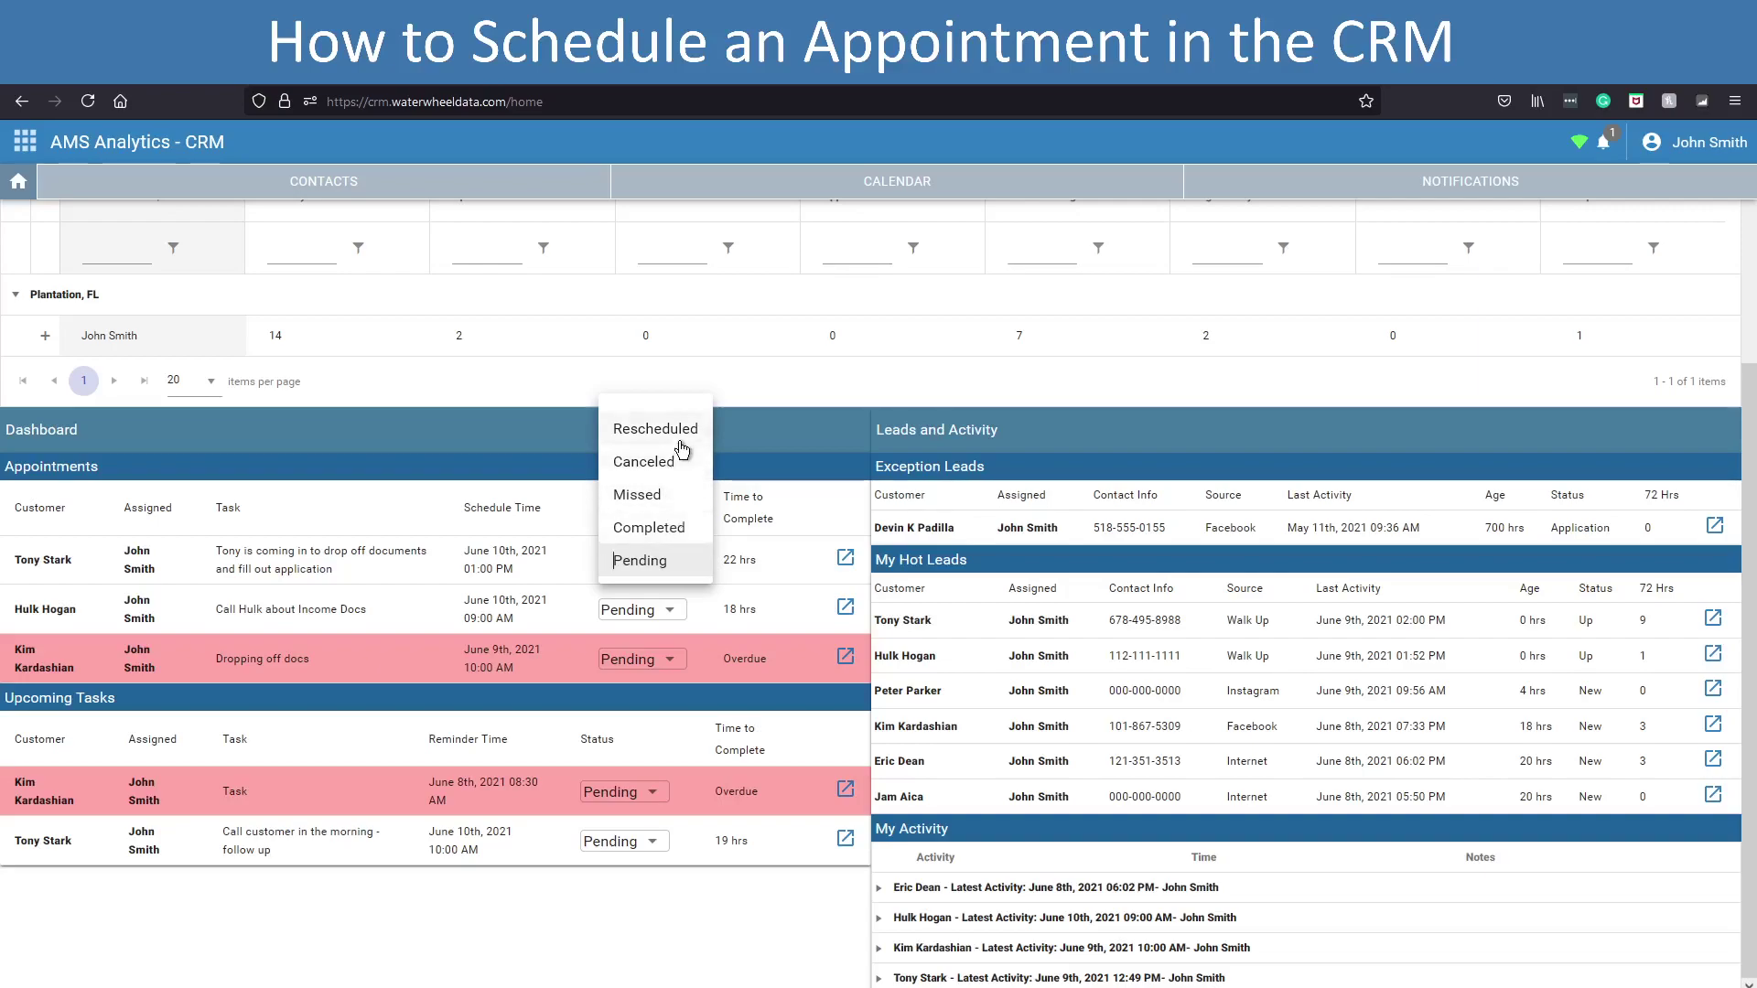
left_click(743, 430)
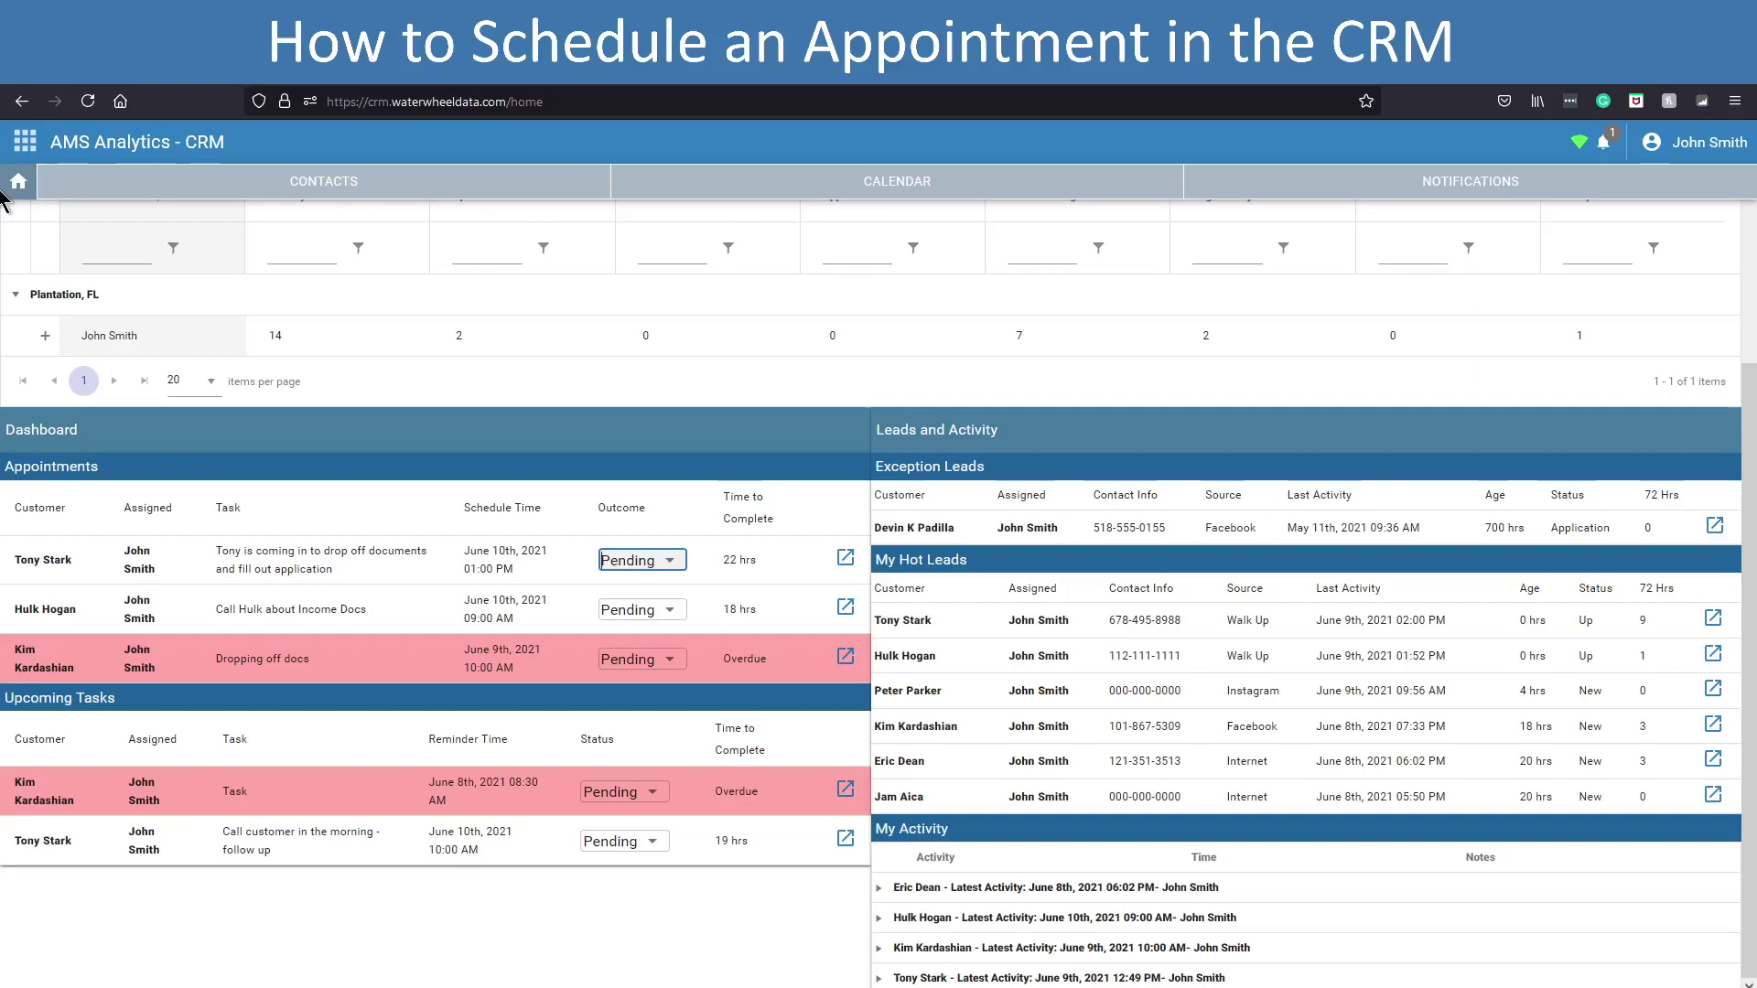
- Open the calendar at June 10, 2021 and review the appointments in the day, week, month and agenda views
left_click(896, 190)
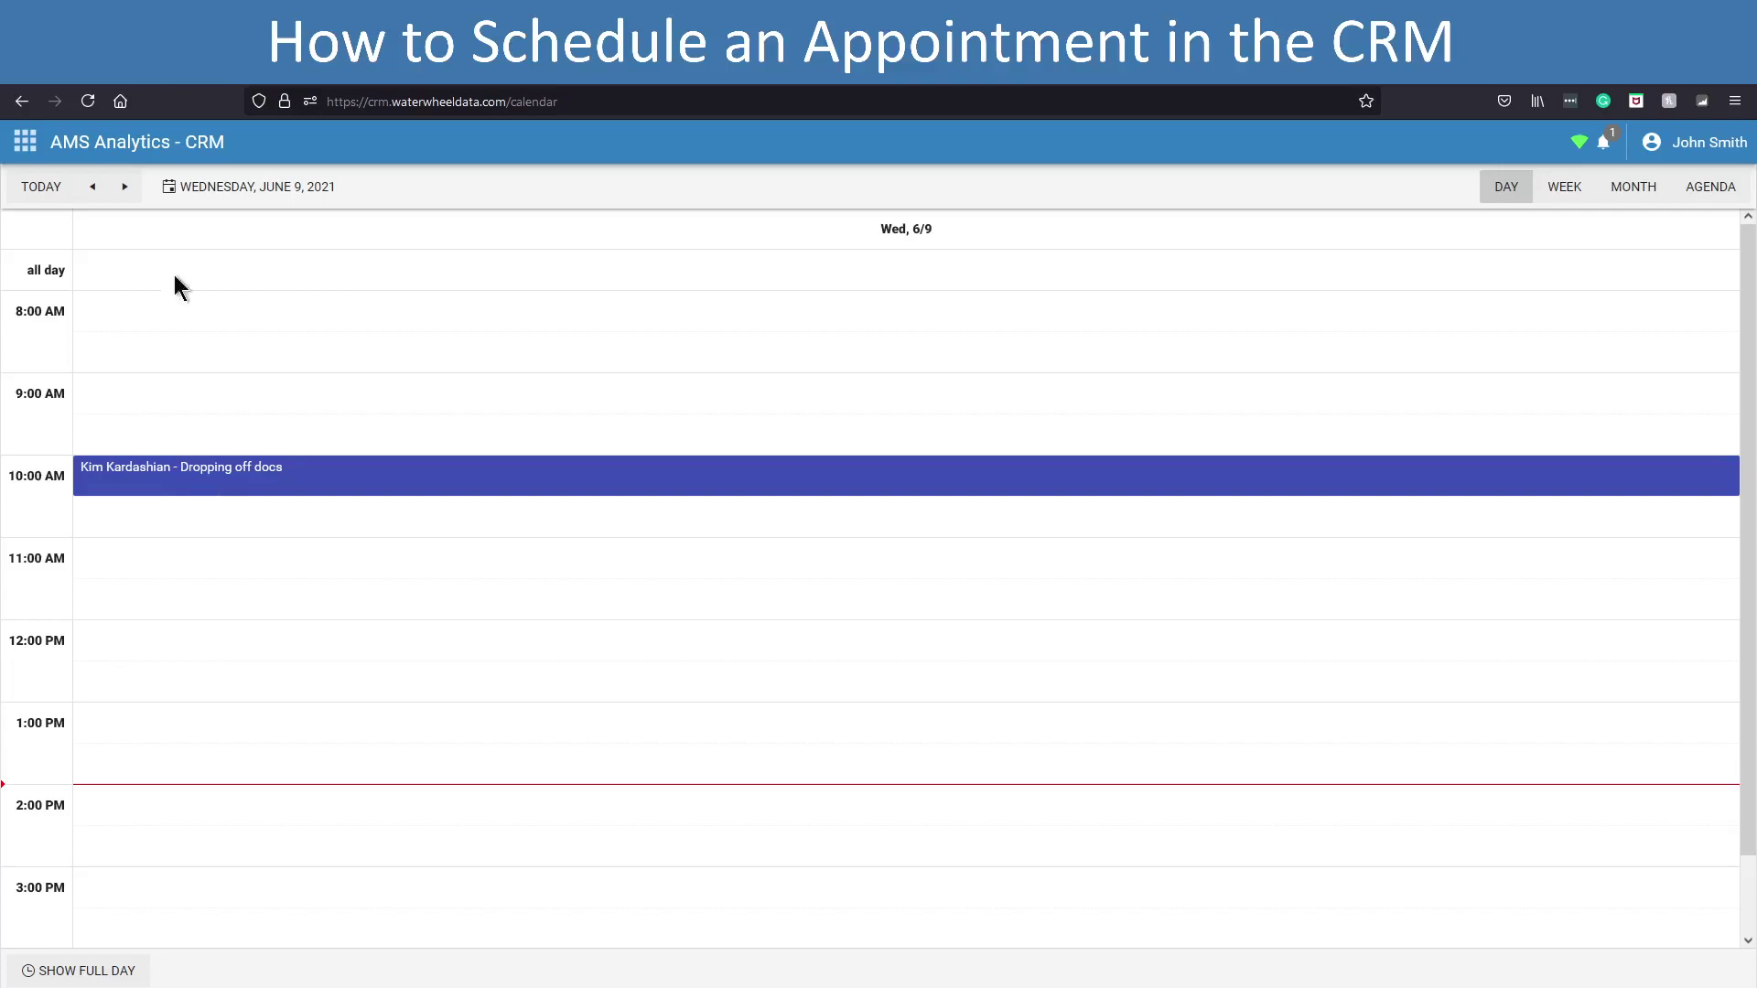
left_click(125, 187)
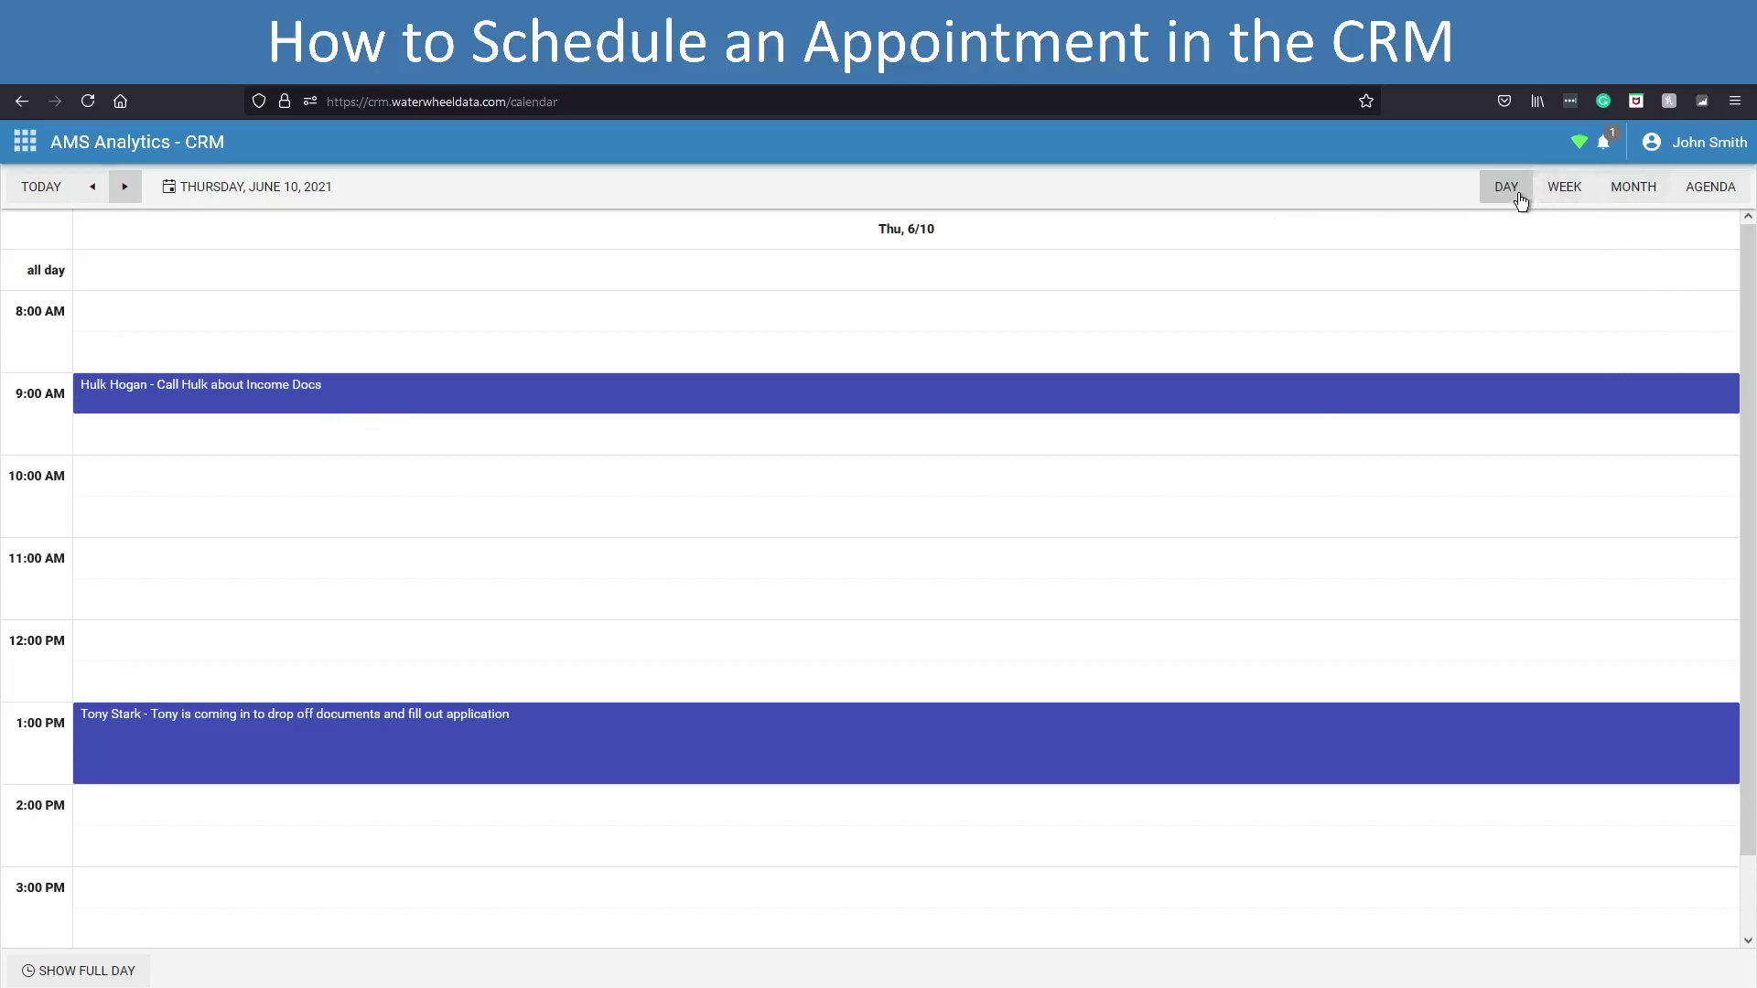
left_click(1566, 190)
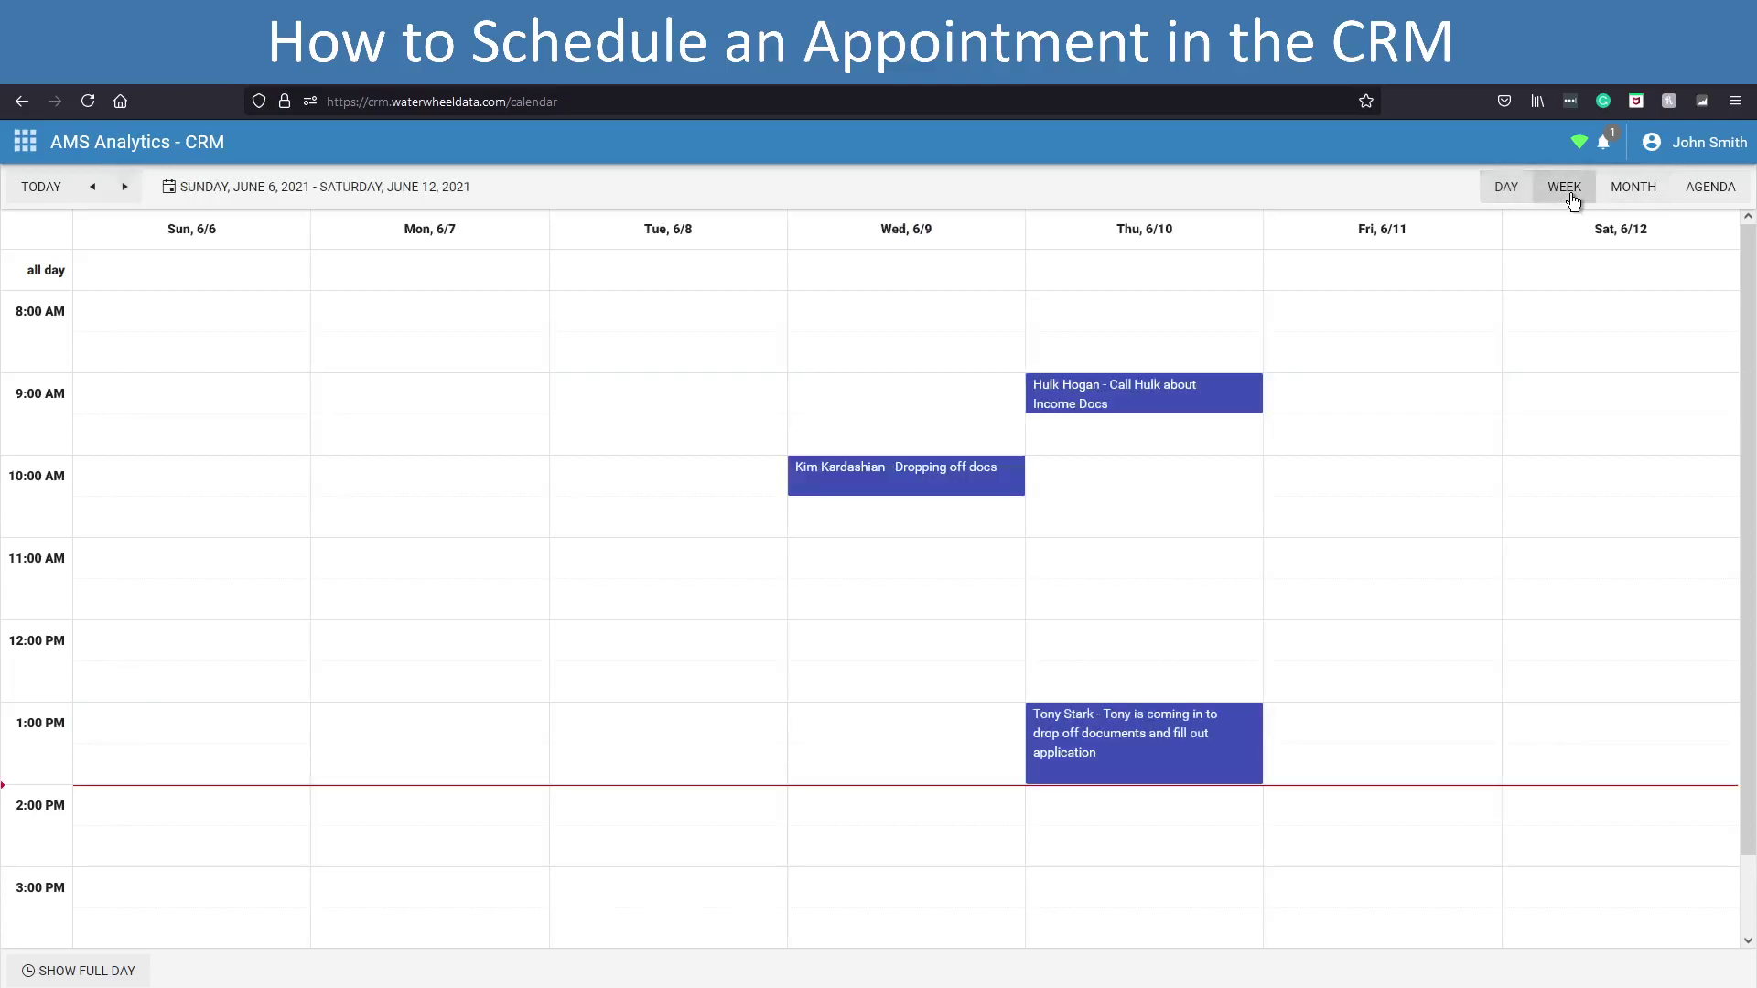
left_click(1655, 195)
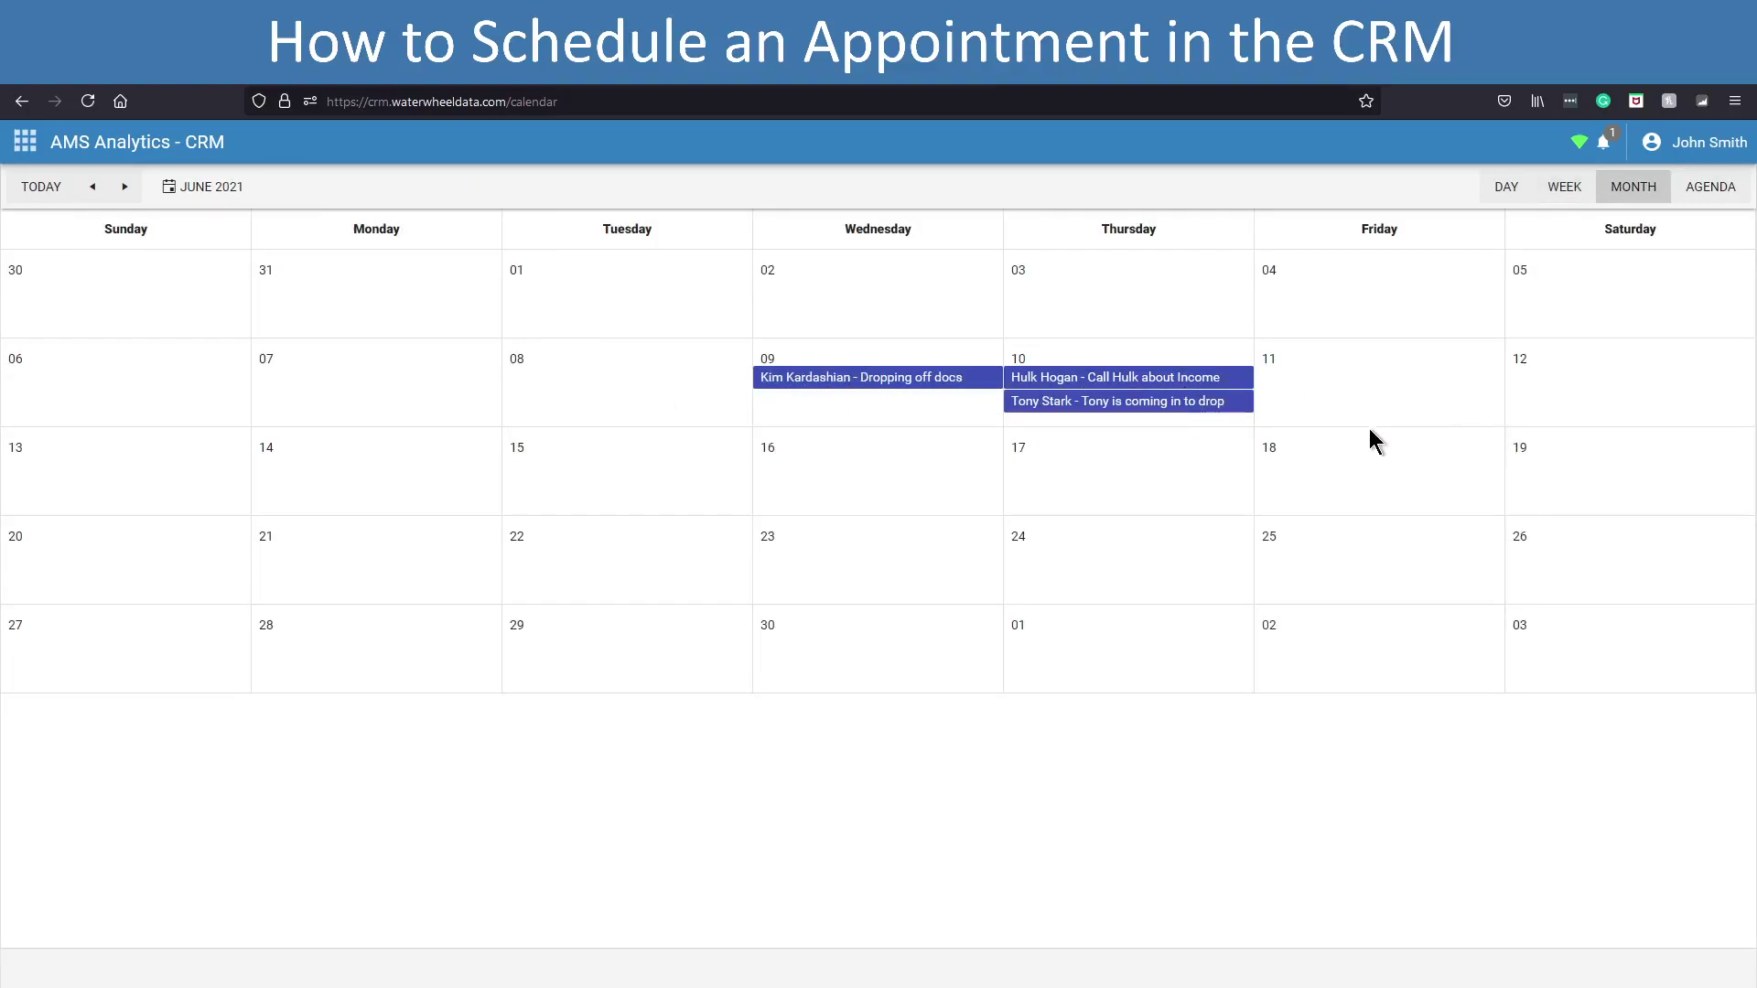
left_click(1707, 192)
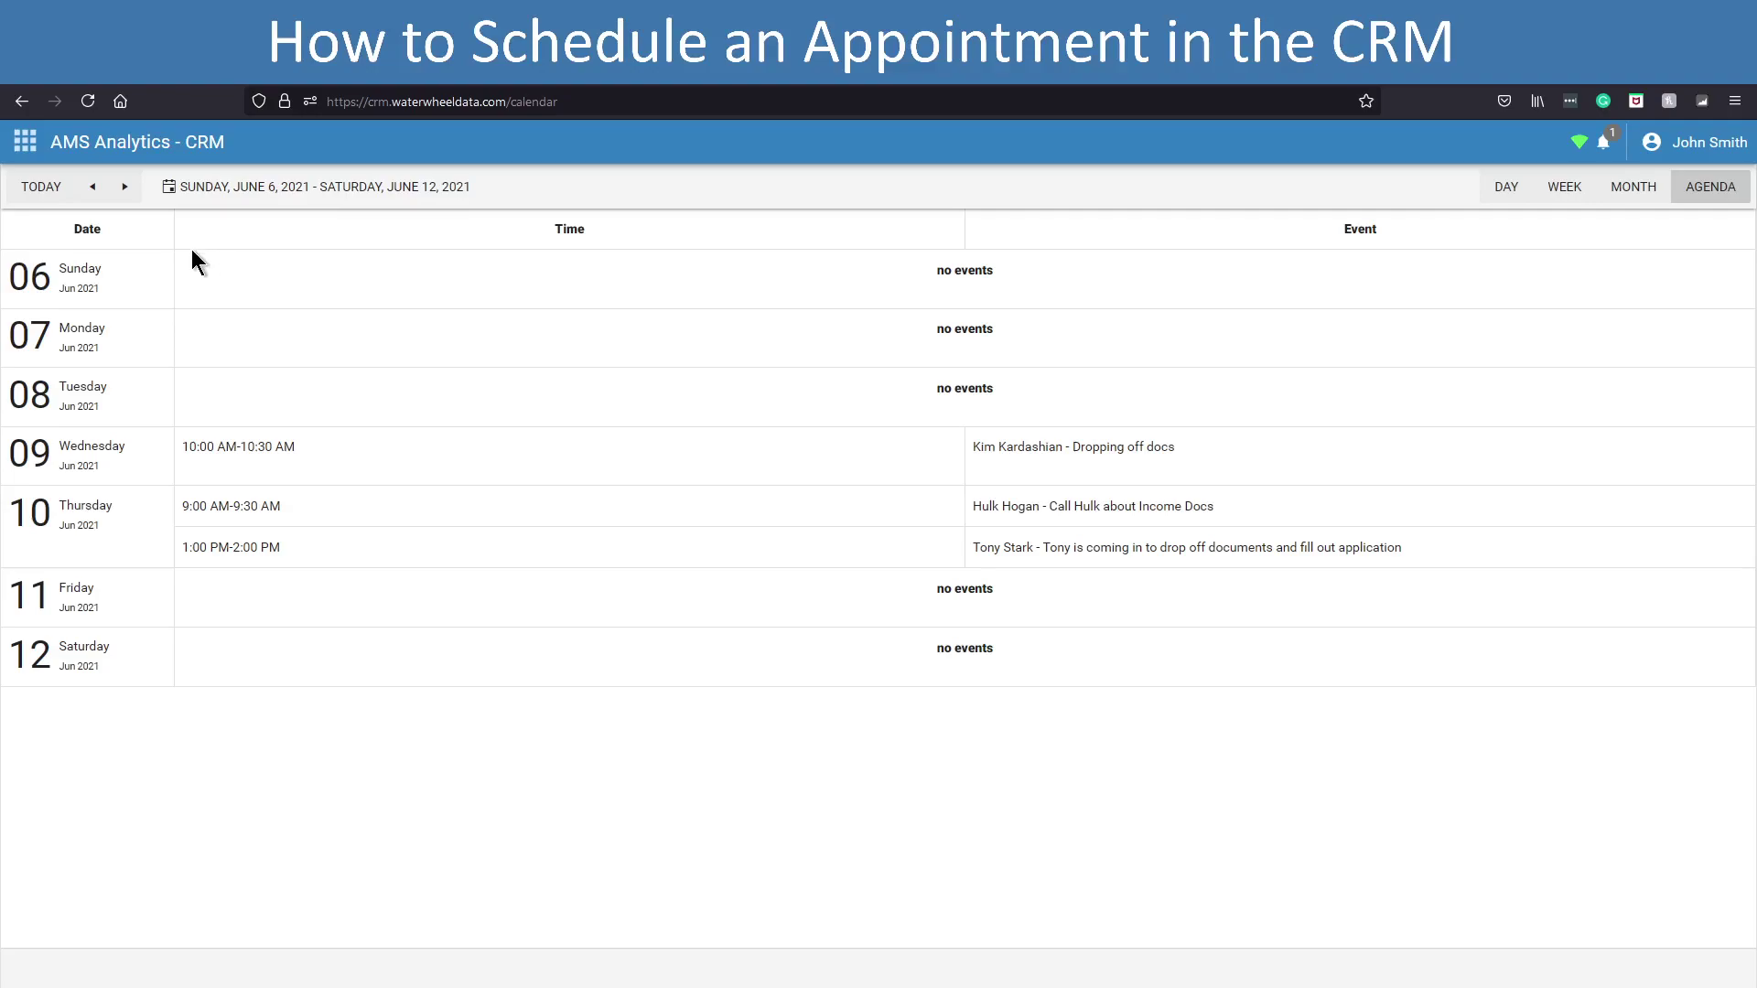
left_click(1561, 190)
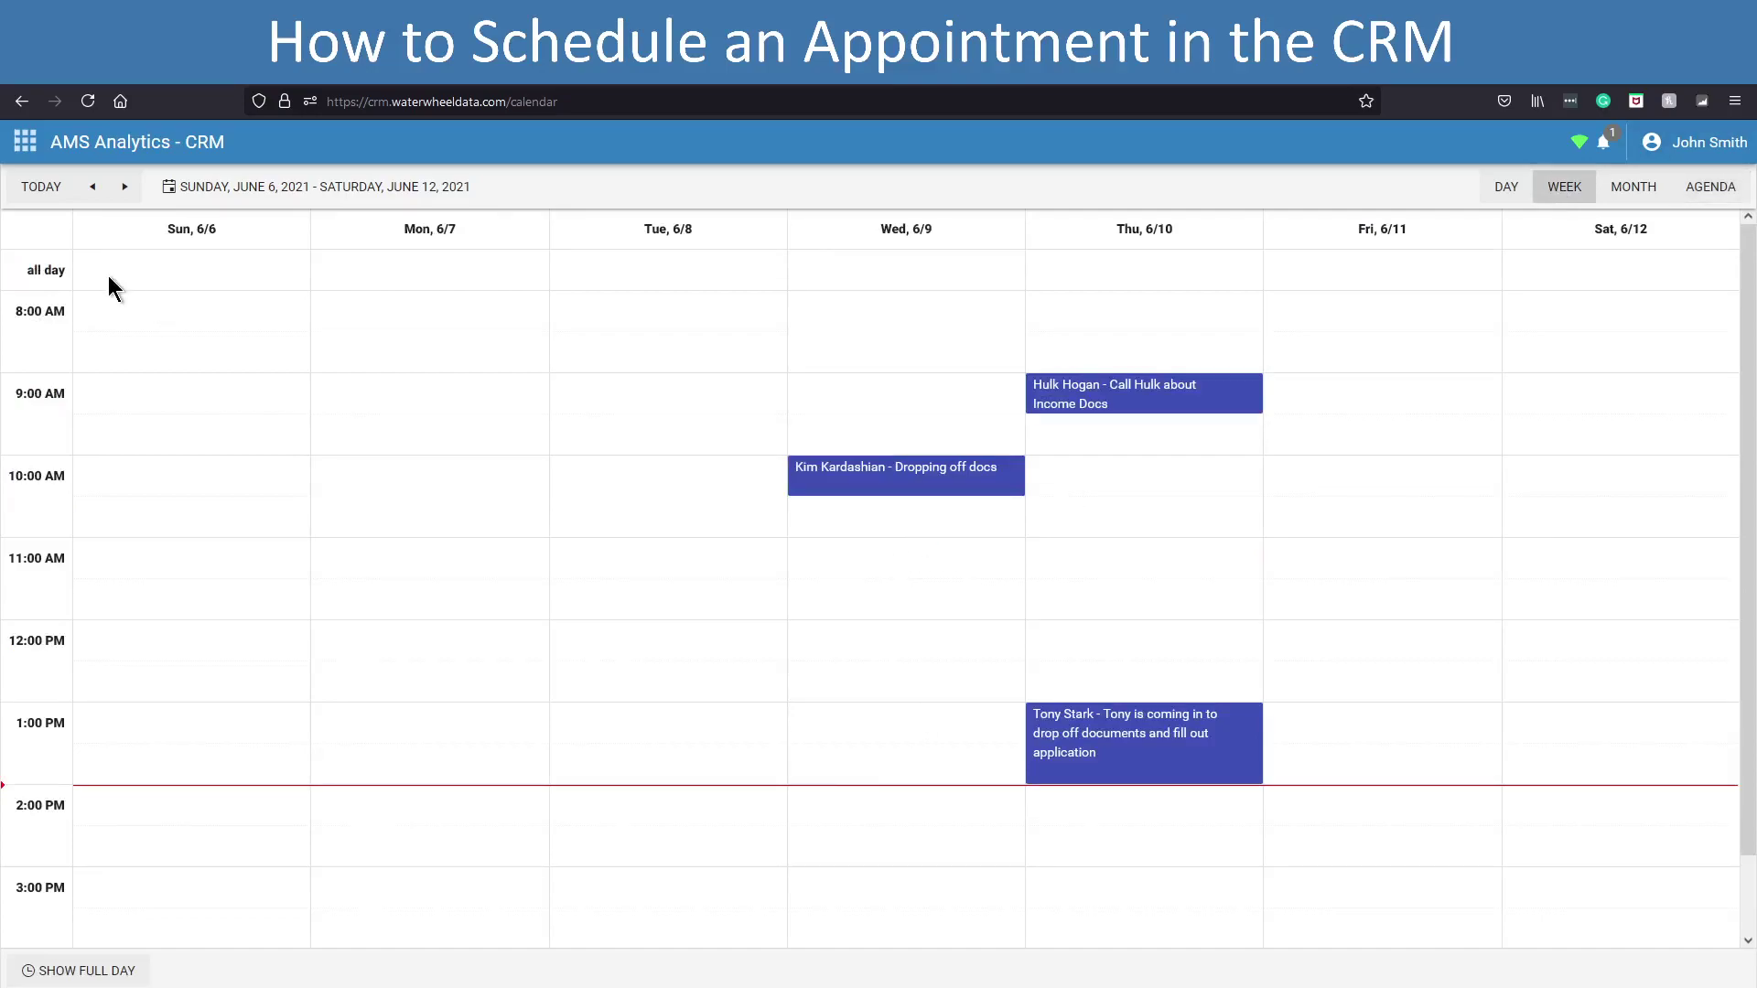
- Set the outcome of the June 10th 1:00 PM appointment on the dashboard to Completed and reload the page
left_click(28, 147)
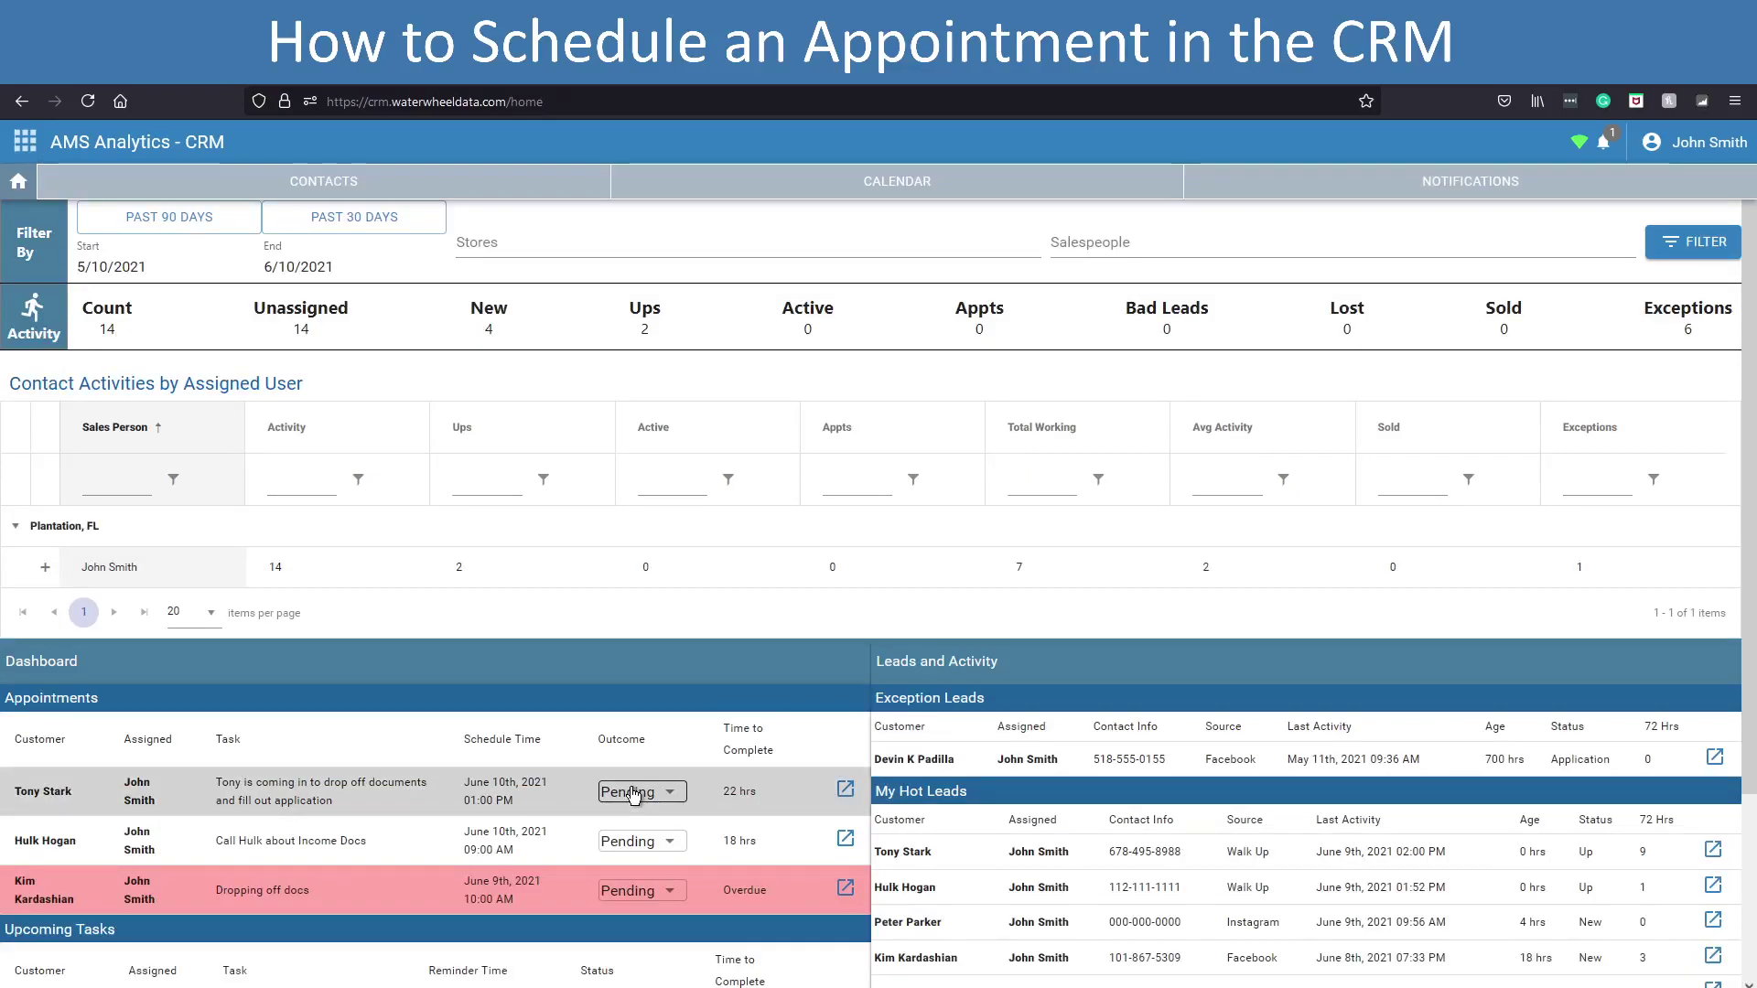
scroll(1040, 746, "down", 2)
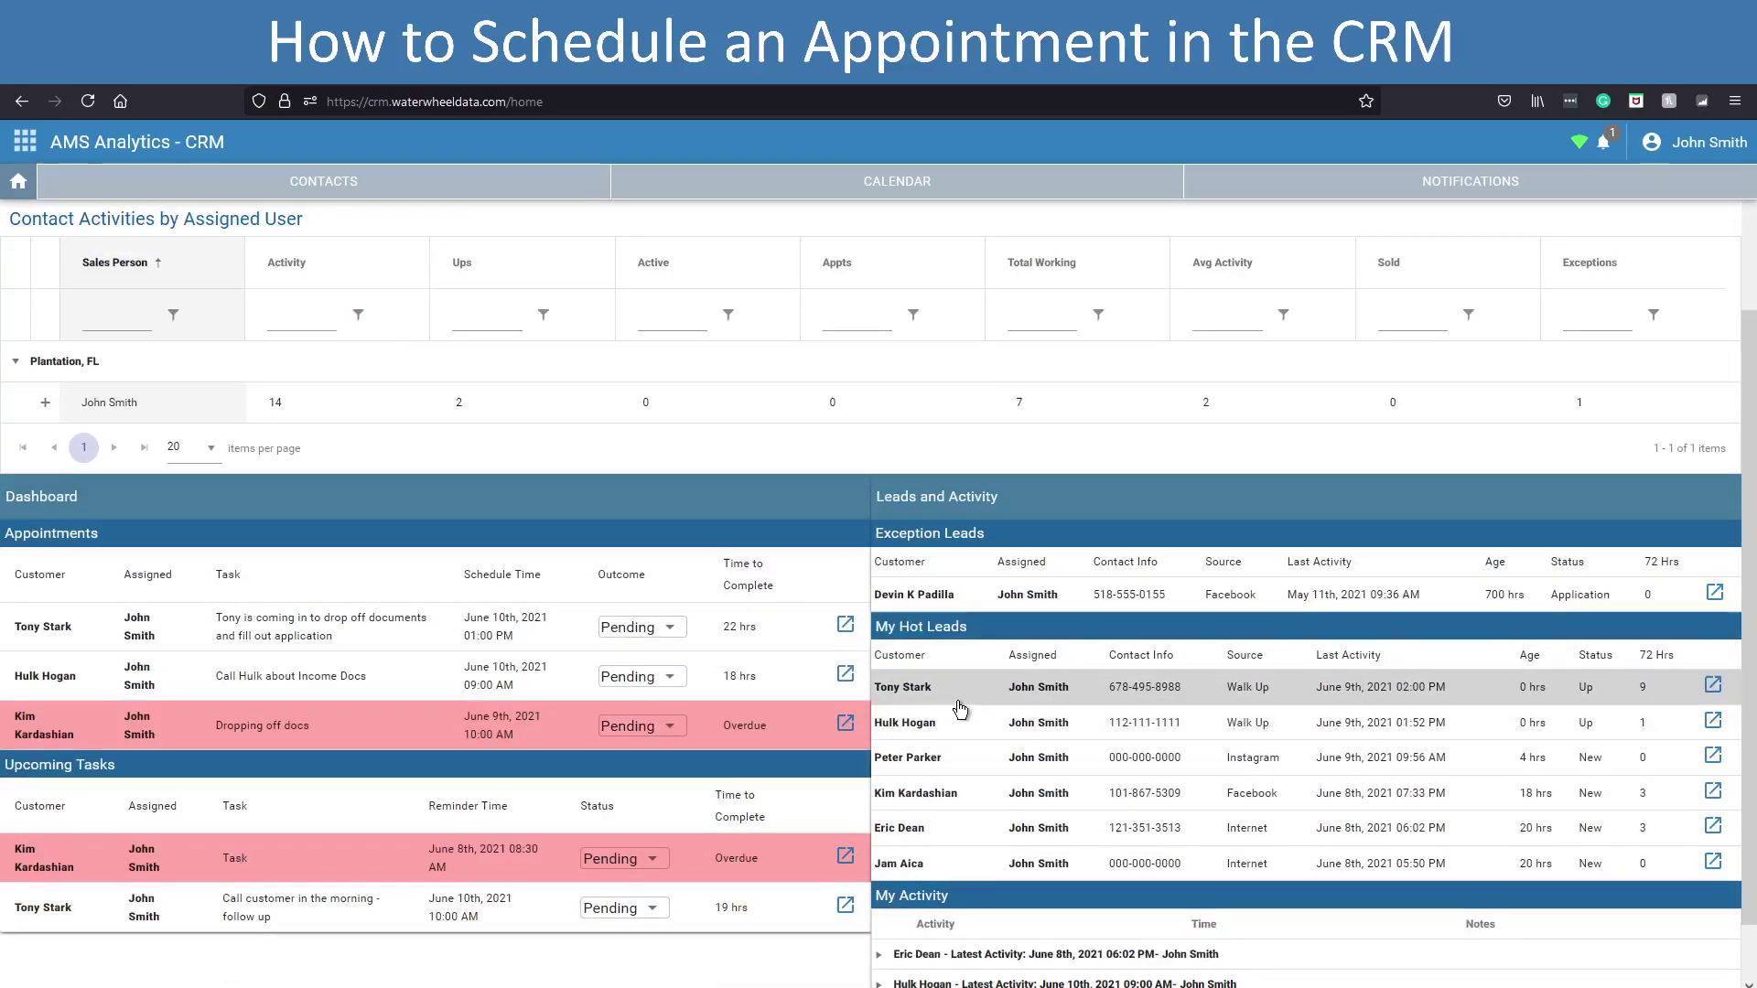
left_click(640, 628)
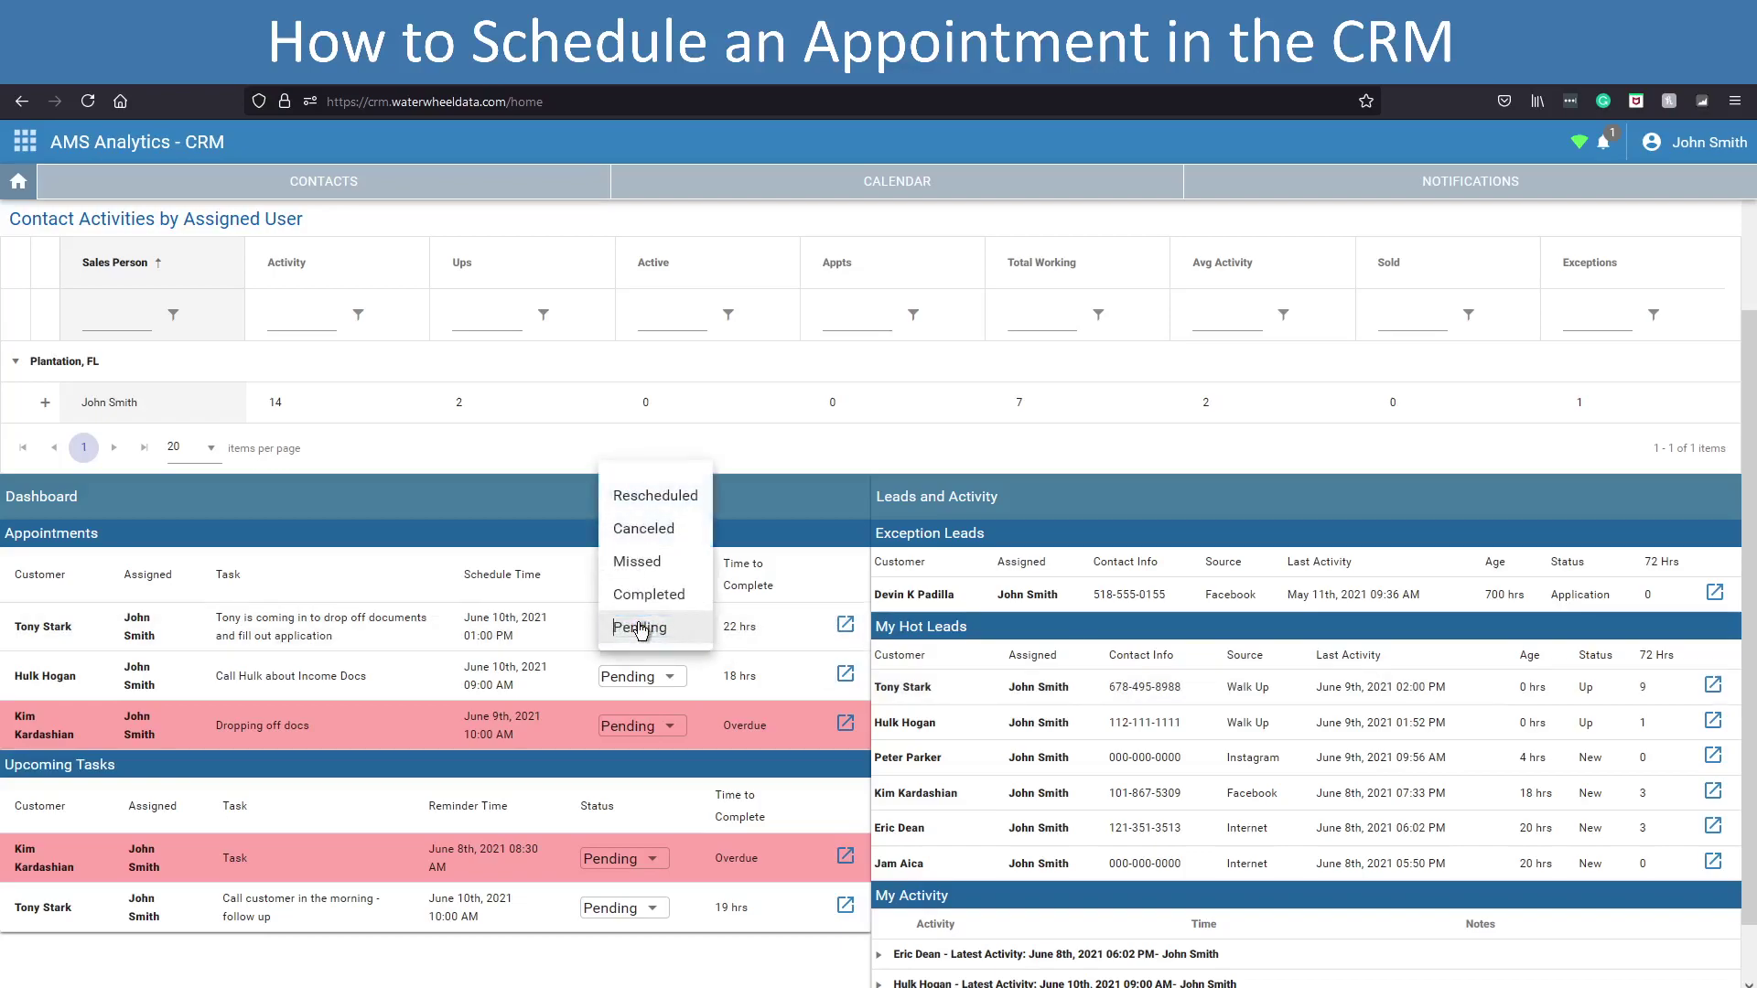
left_click(670, 599)
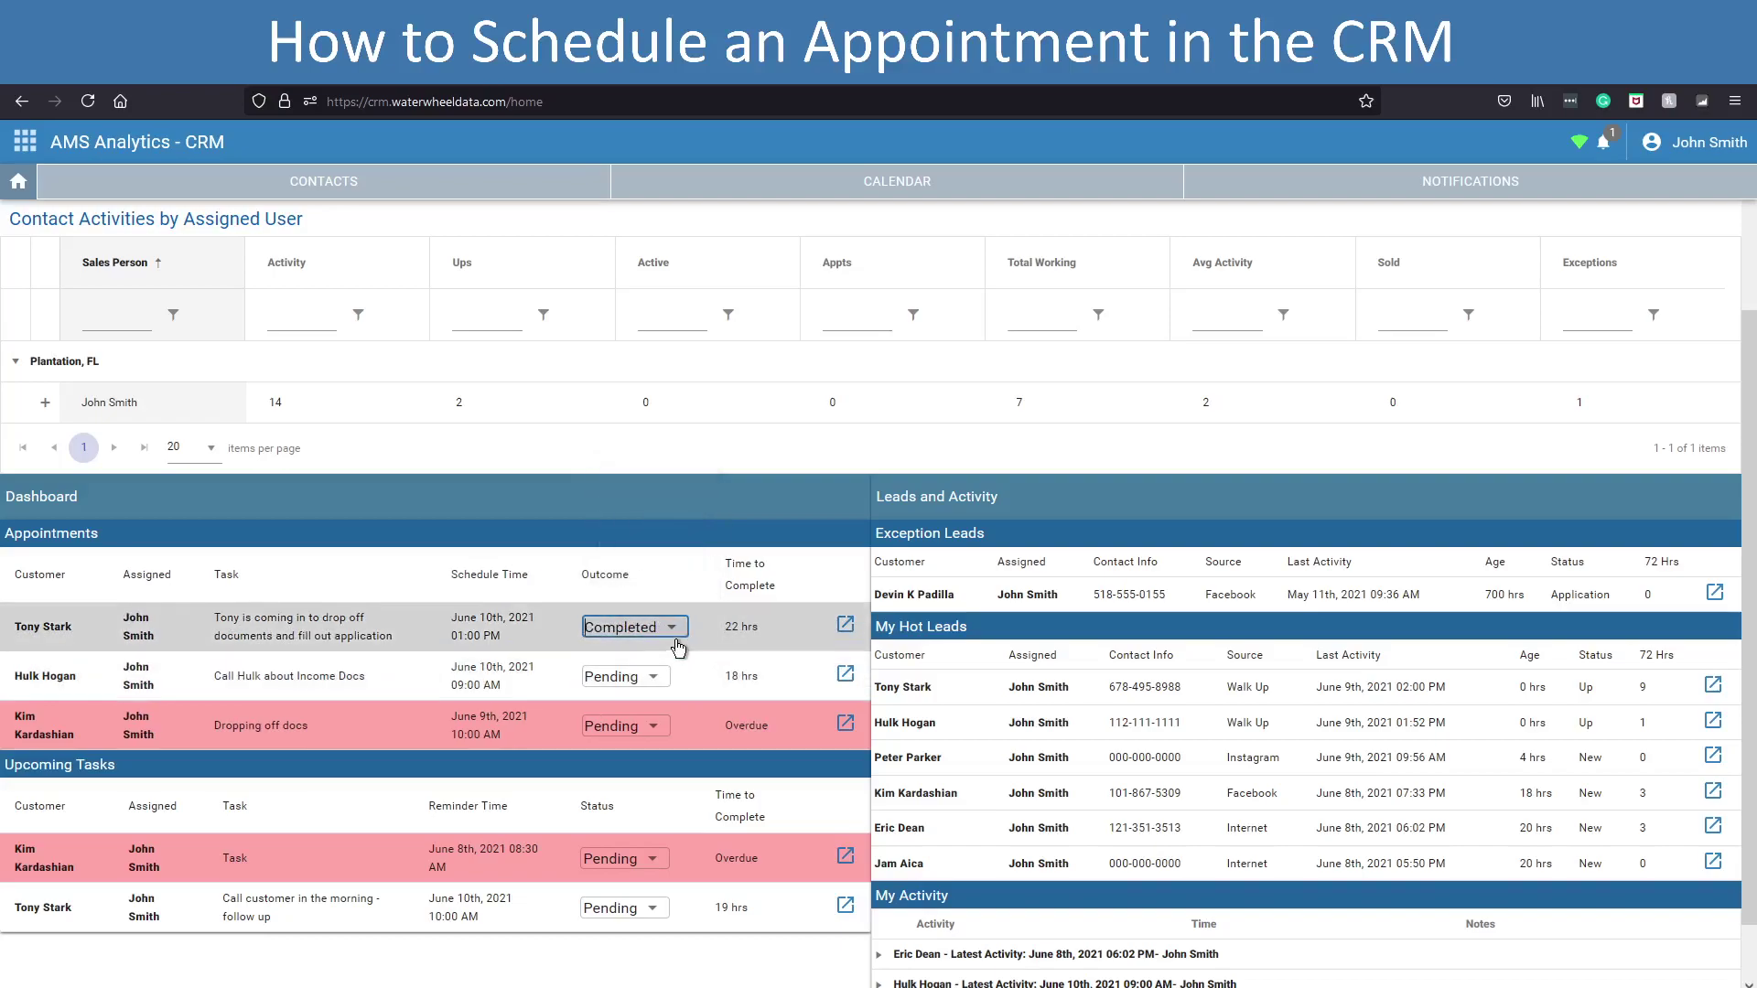
left_click(85, 102)
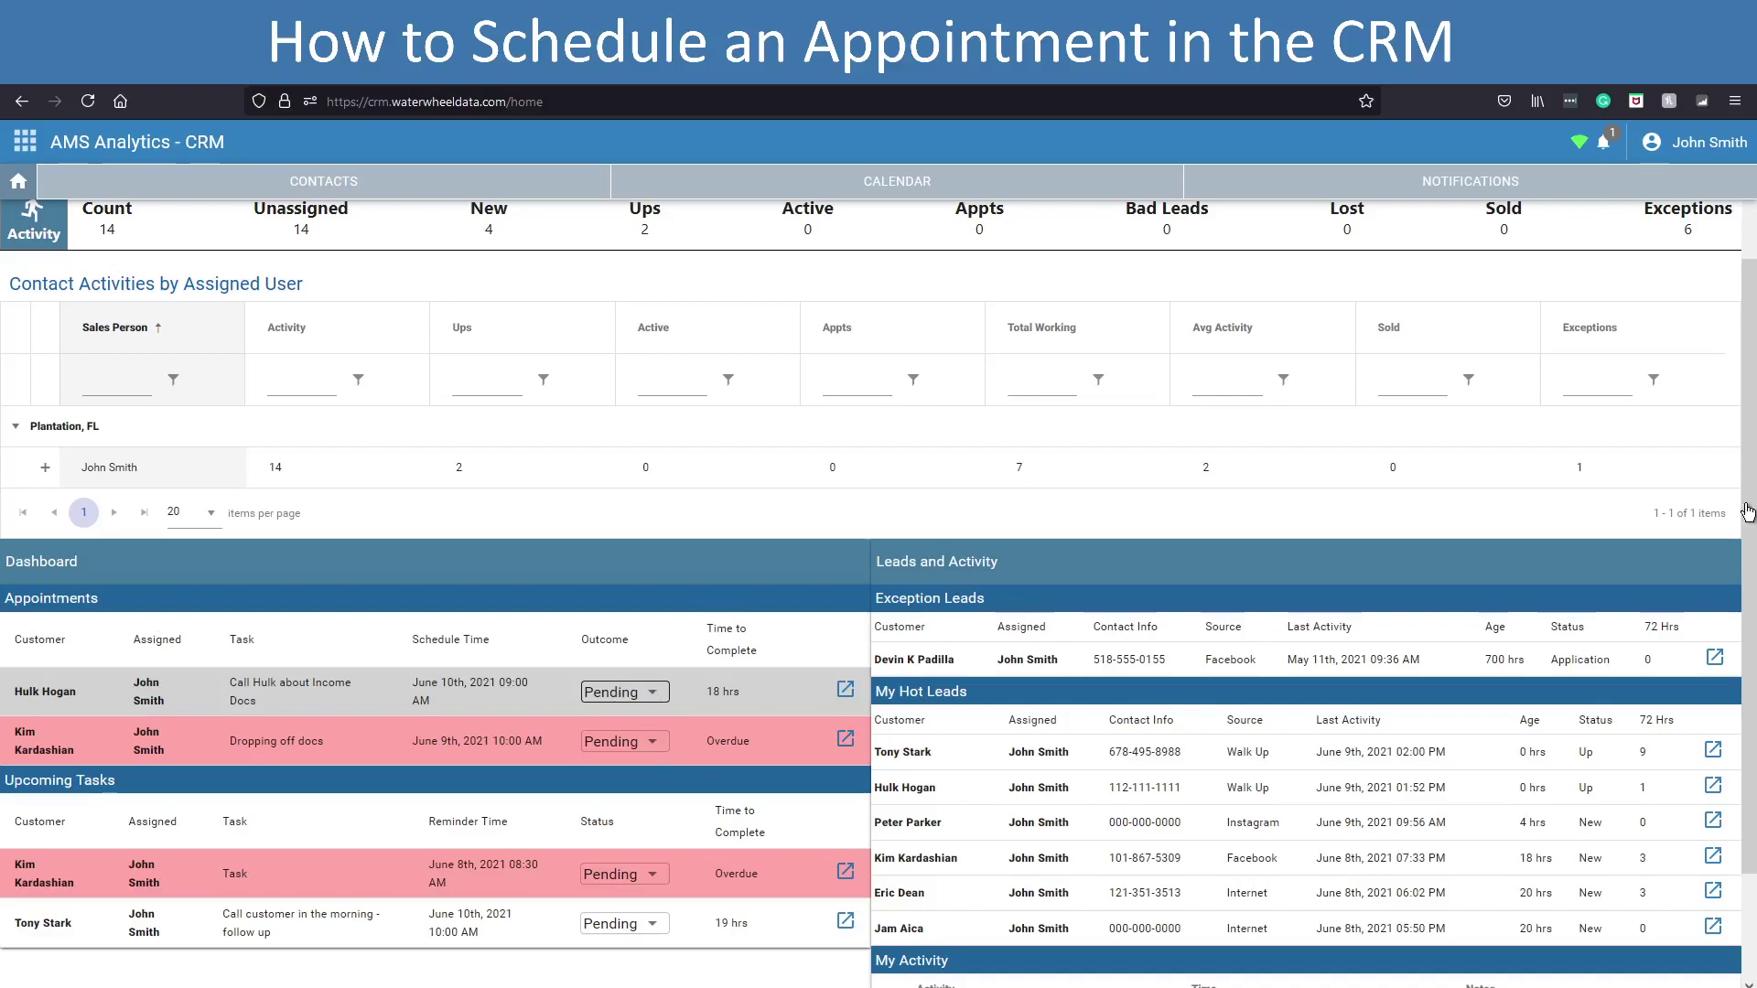
left_click_drag(1748, 511, 1750, 622)
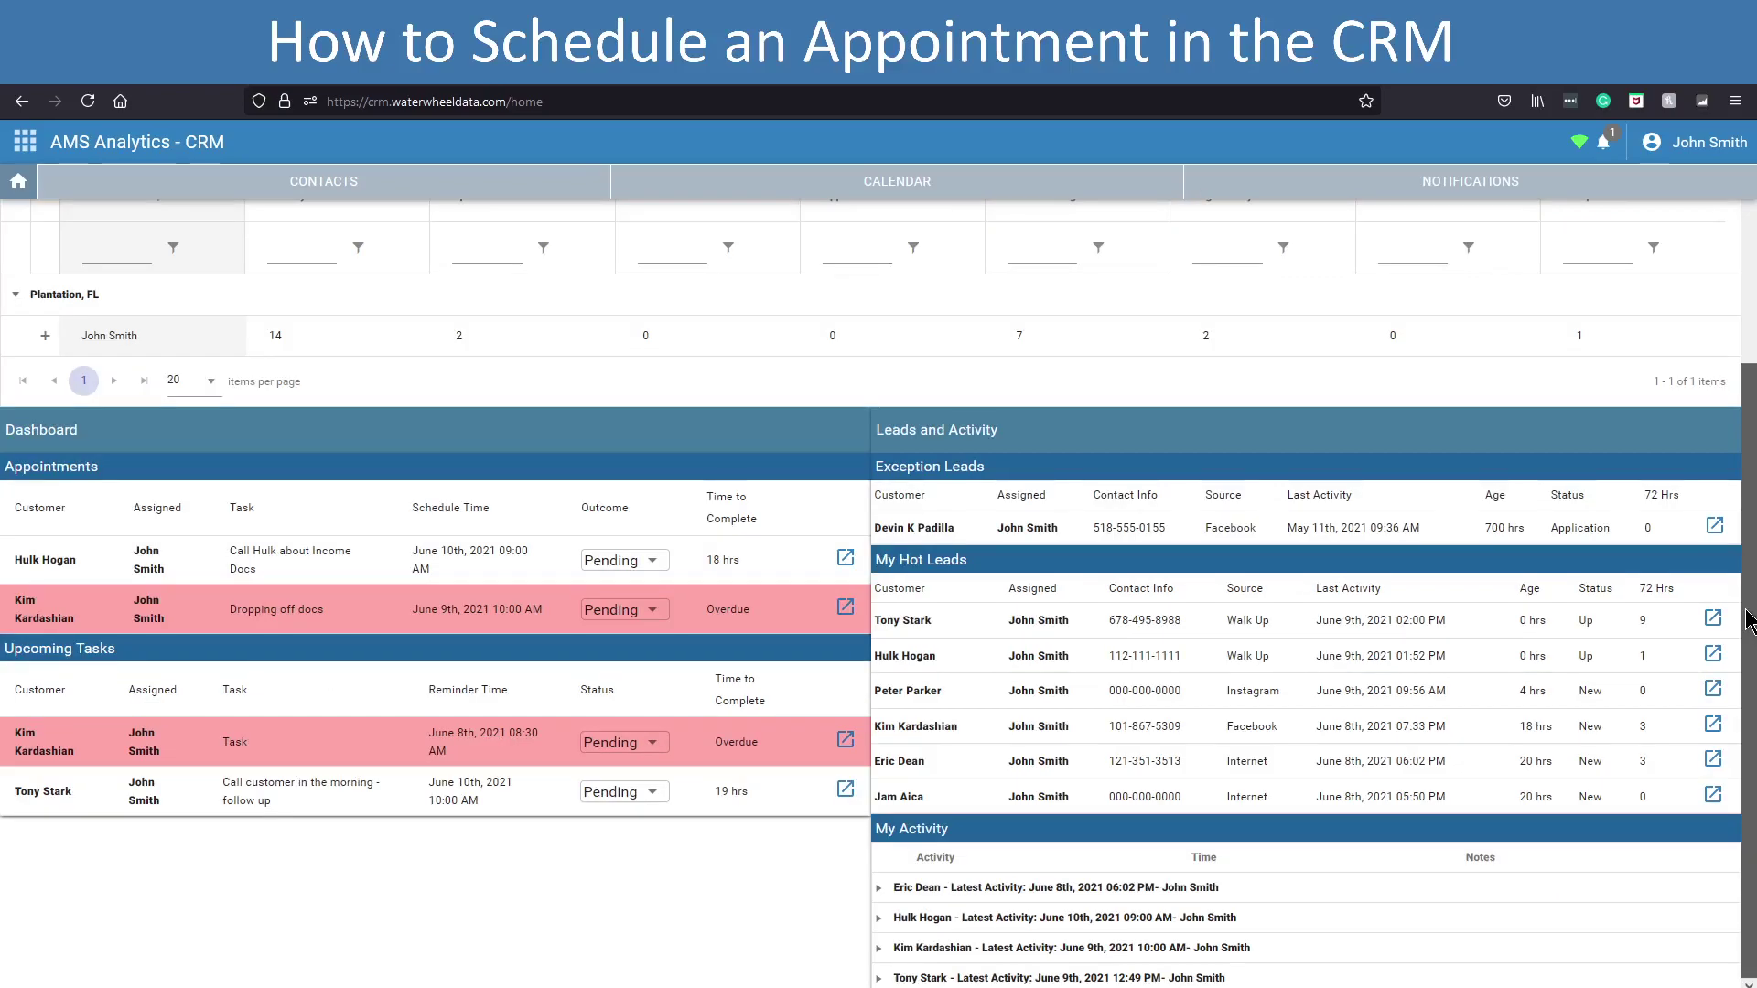